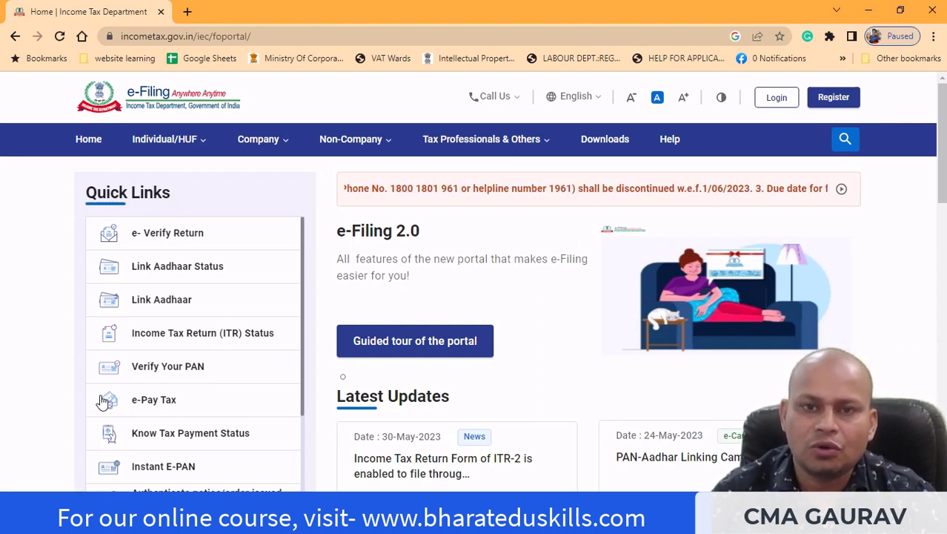
Step: Look at the e-Pay Tax form and the login page, returning to the e-Filing home page each time
{"action": "left_click", "coordinate": [168, 408]}
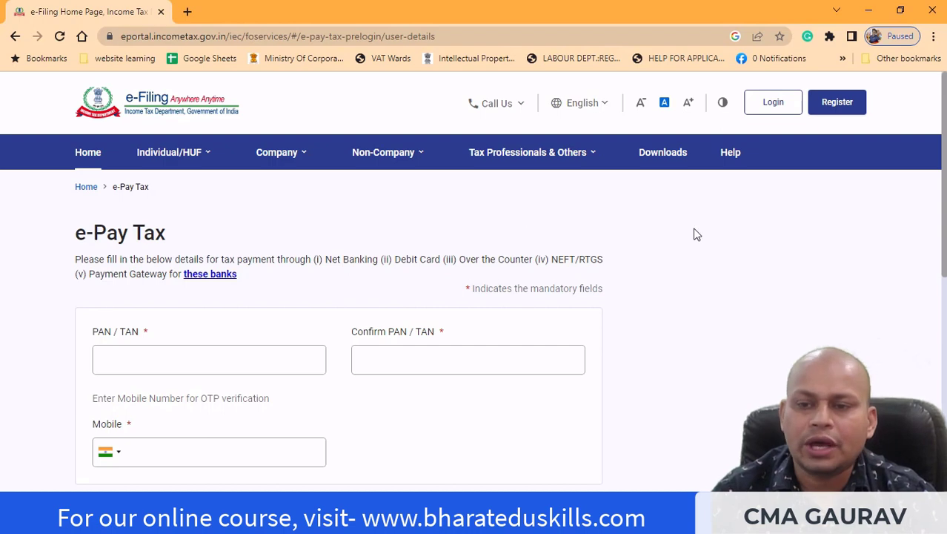
{"action": "left_click", "coordinate": [83, 155]}
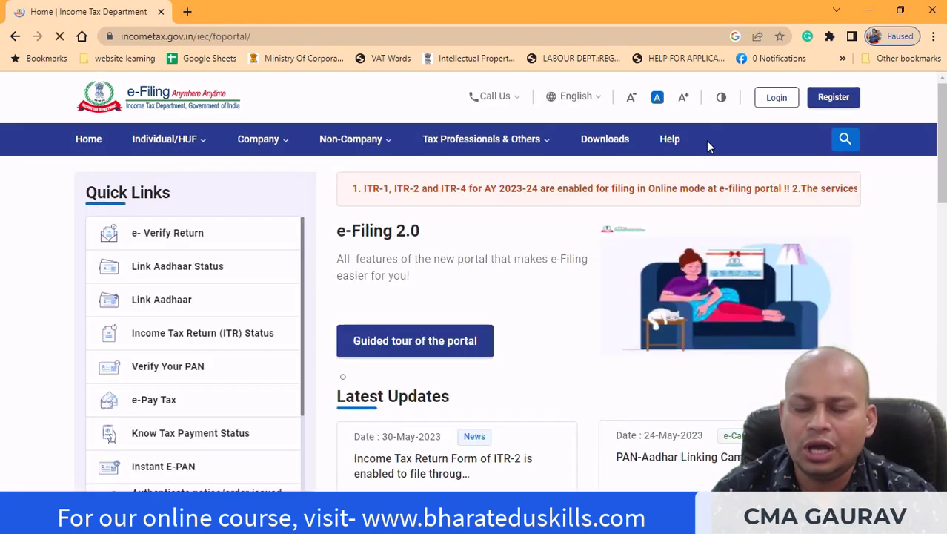
{"action": "left_click", "coordinate": [777, 99]}
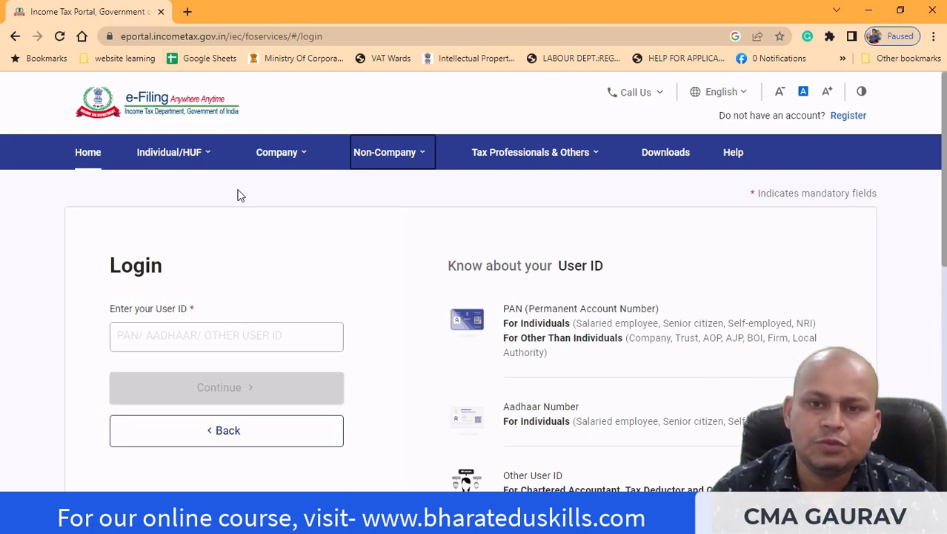
{"action": "left_click", "coordinate": [81, 152]}
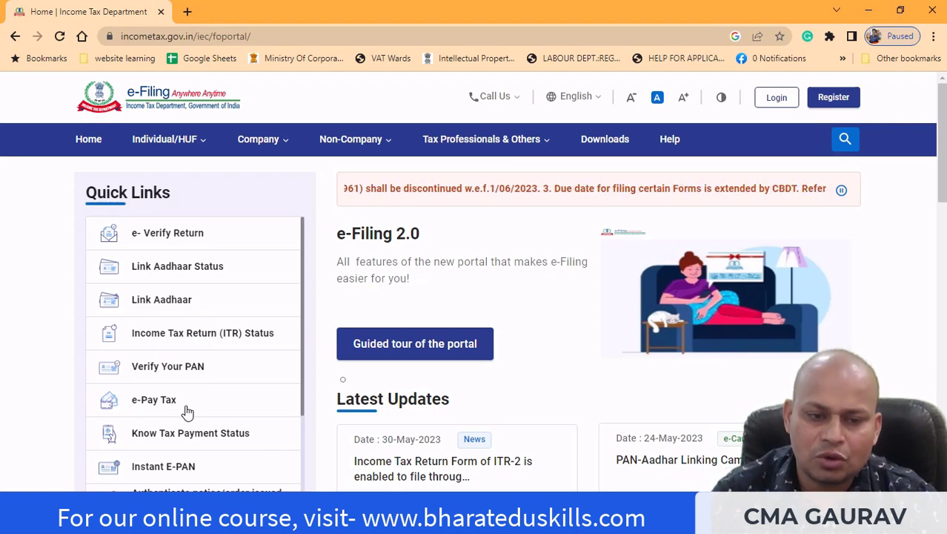
Step: Start a new e-Pay Tax payment without logging in, entering and confirming the TAN
{"action": "left_click", "coordinate": [152, 402]}
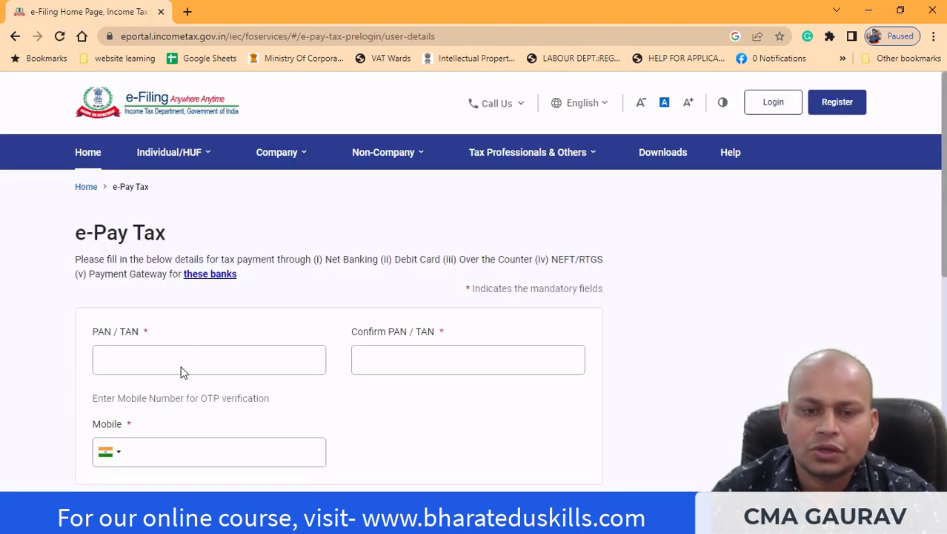
{"action": "left_click", "coordinate": [210, 355]}
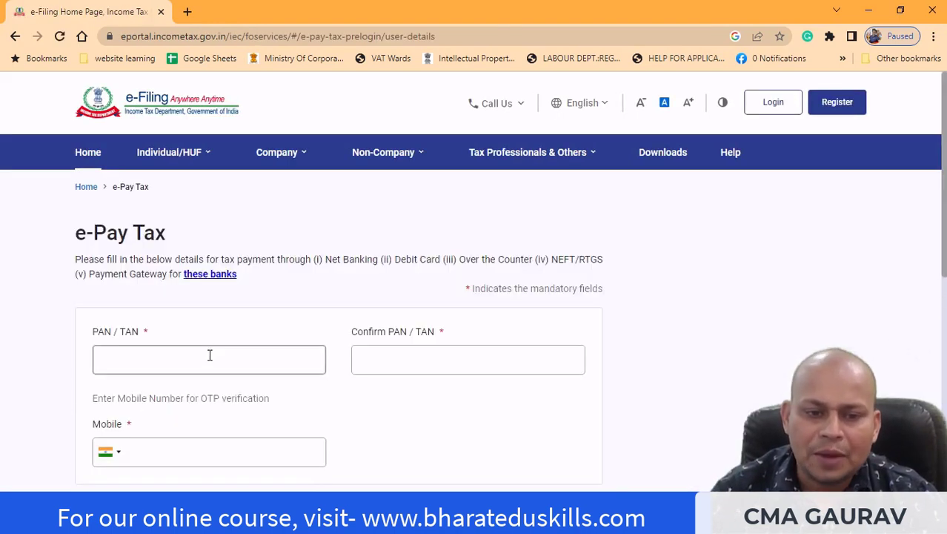
{"action": "left_click", "coordinate": [212, 358]}
{"action": "type", "text": "•"}
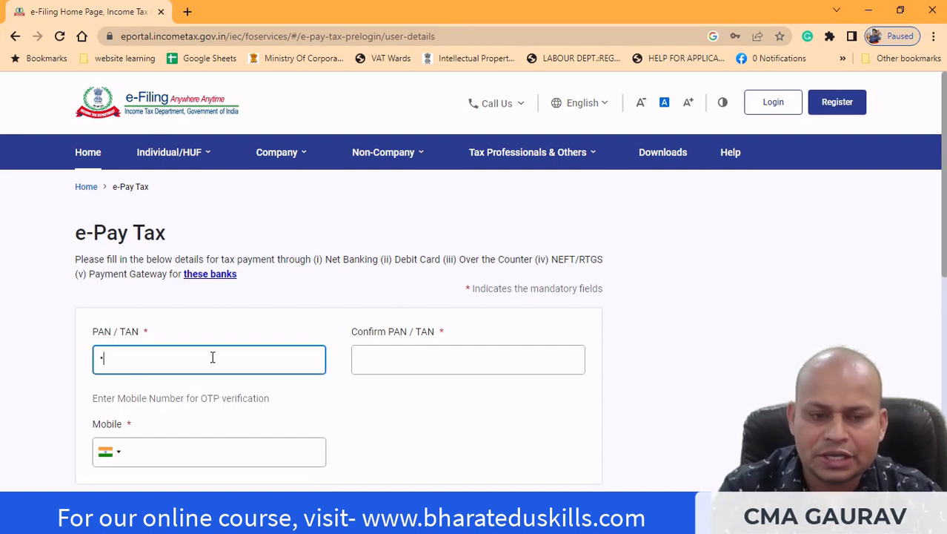
{"action": "type", "text": "•"}
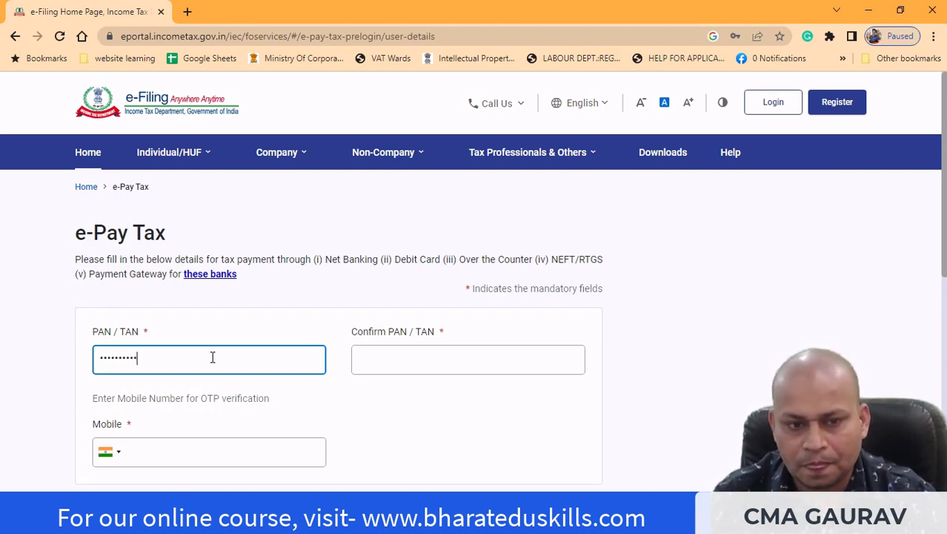
{"action": "key", "text": "Tab"}
{"action": "type", "text": "•"}
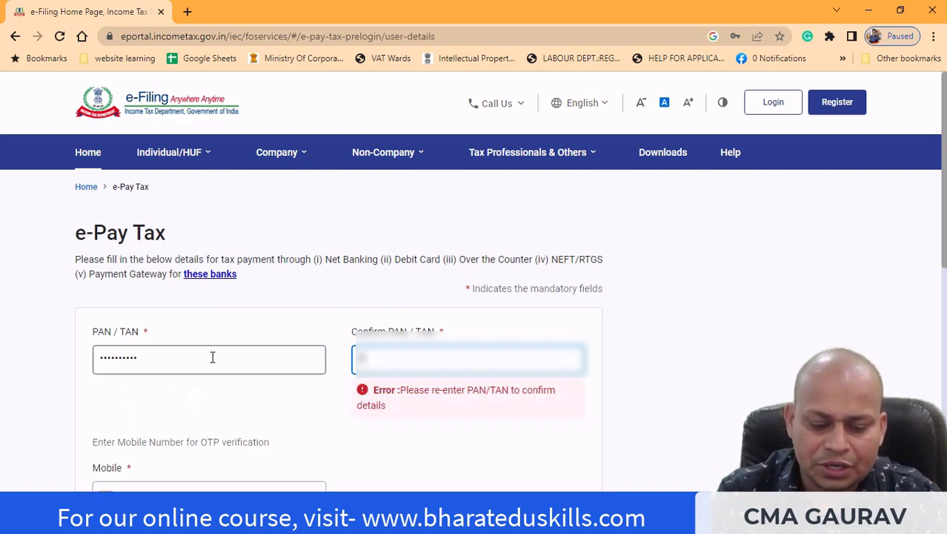
{"action": "type", "text": "••••••"}
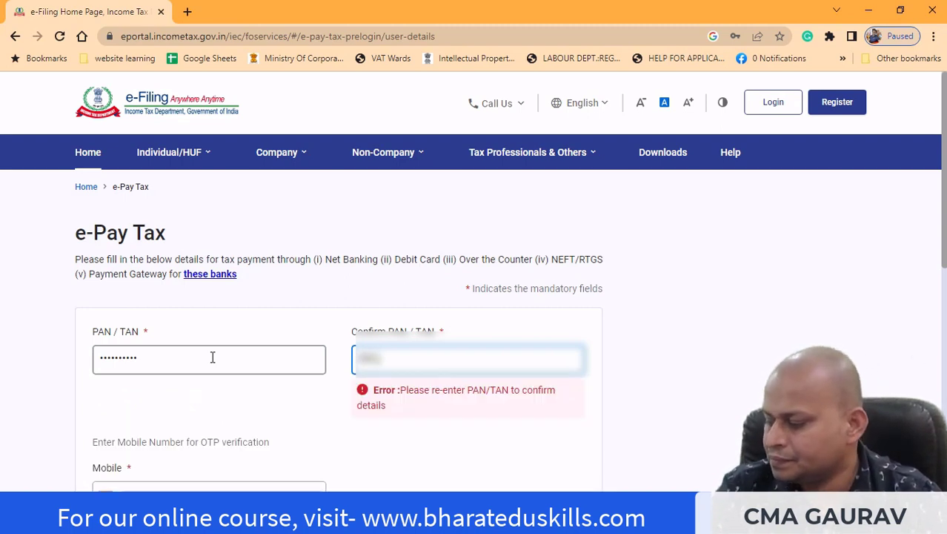
{"action": "type", "text": "•"}
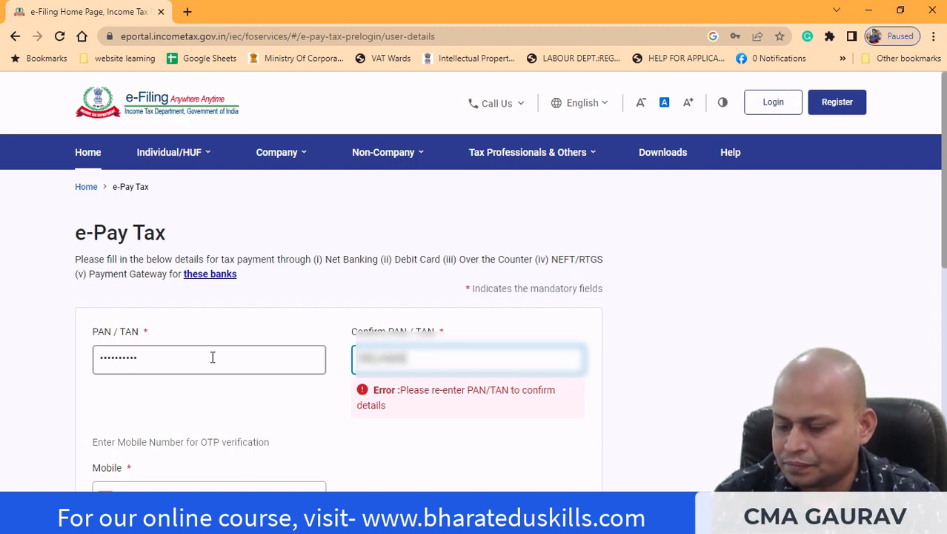
{"action": "type", "text": "••"}
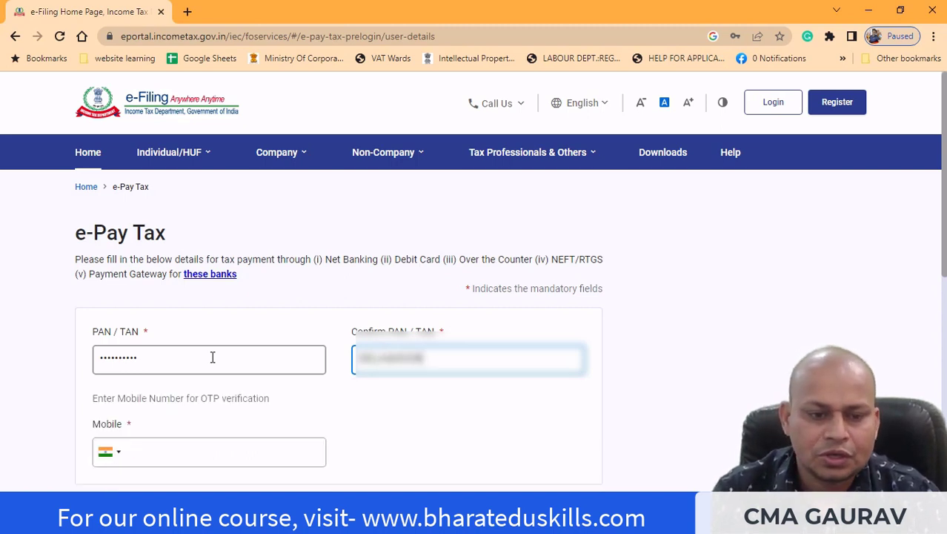
Step: Verify the mobile number with its six-digit OTP and continue to a new payment
{"action": "left_click", "coordinate": [193, 451]}
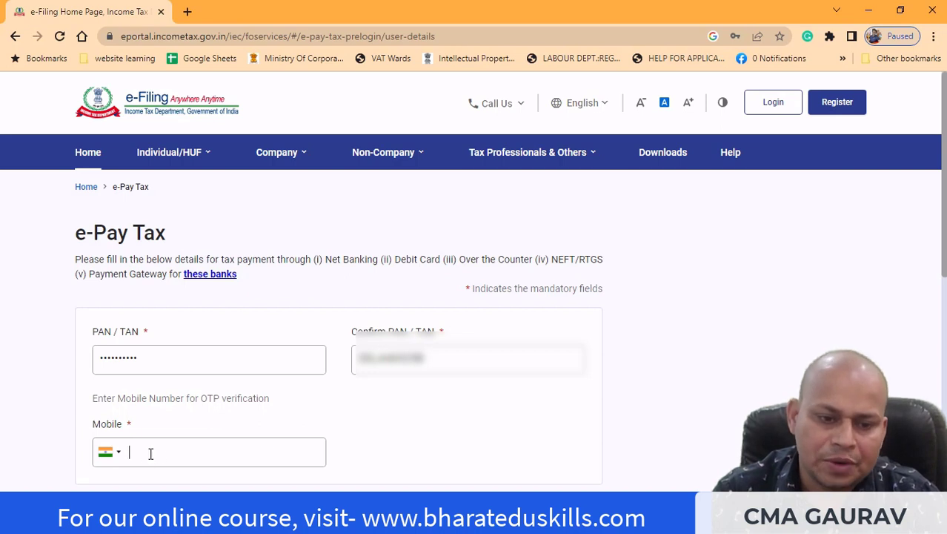
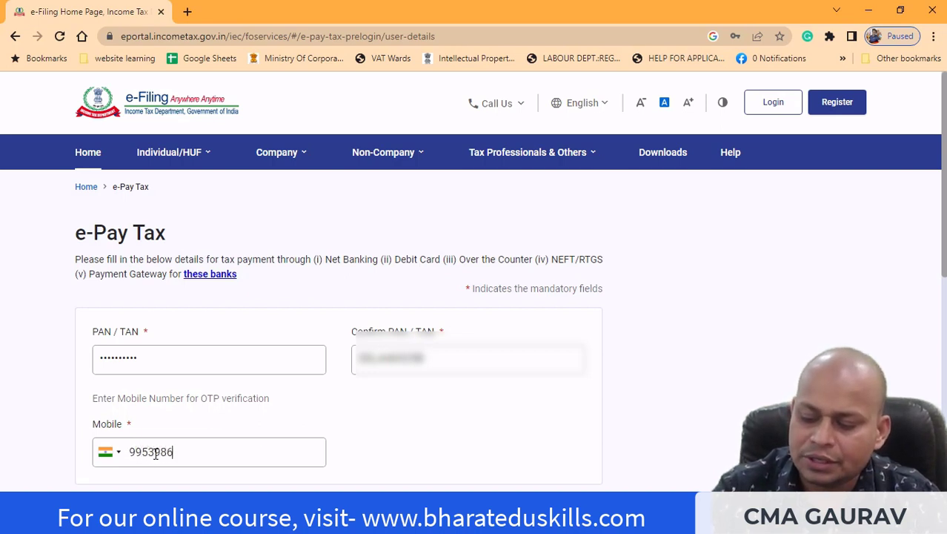
{"action": "scroll", "coordinate": [399, 434], "scroll_direction": "down", "scroll_amount": 2}
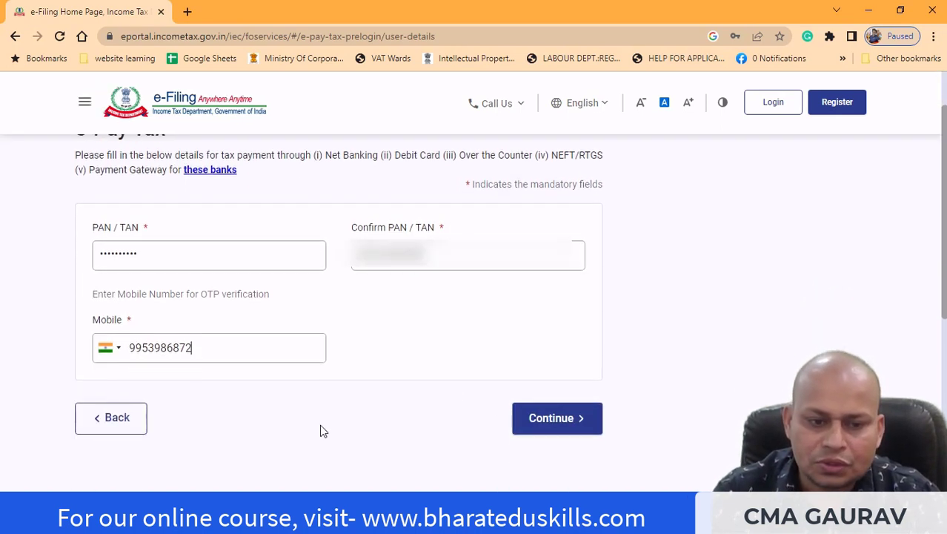
{"action": "left_click", "coordinate": [548, 419]}
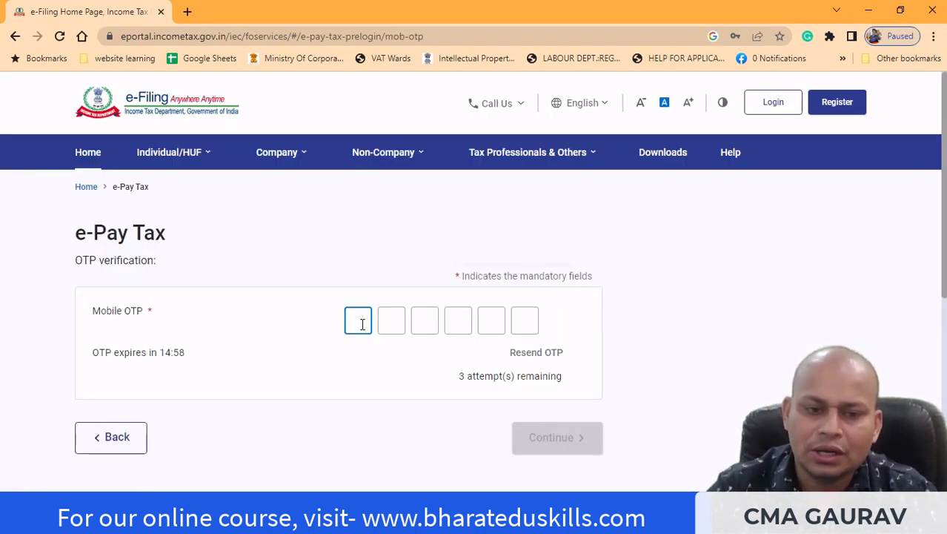
{"action": "key", "text": "ctrl+v"}
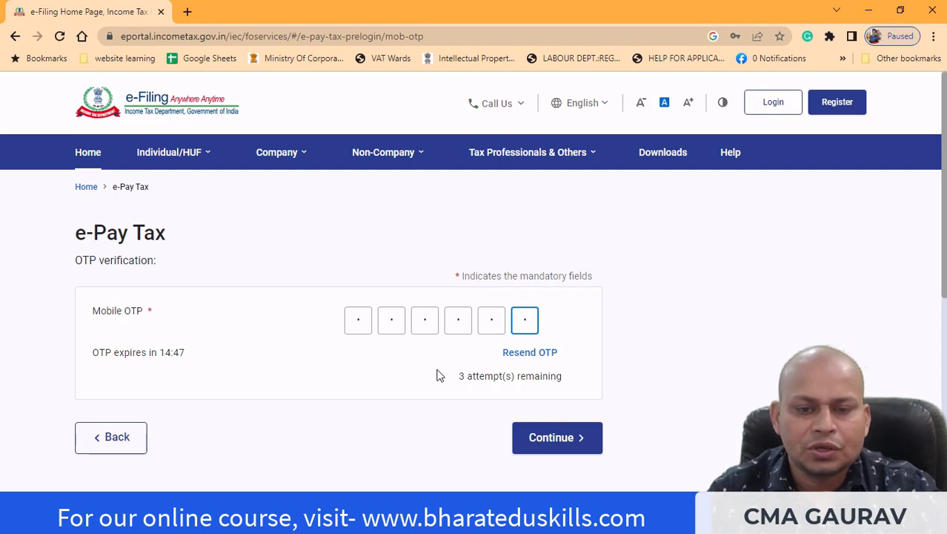
{"action": "left_click", "coordinate": [570, 443]}
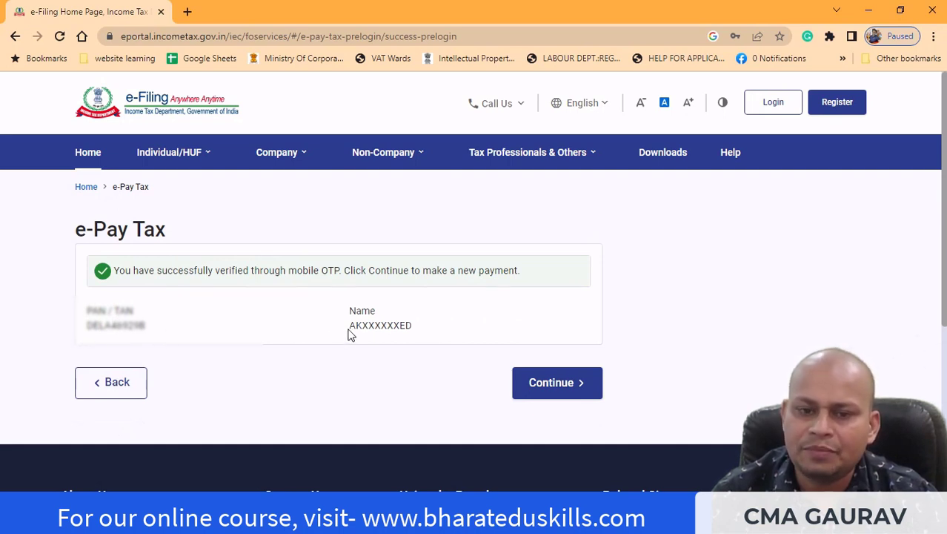
{"action": "left_click_drag", "start_coordinate": [349, 326], "coordinate": [414, 328]}
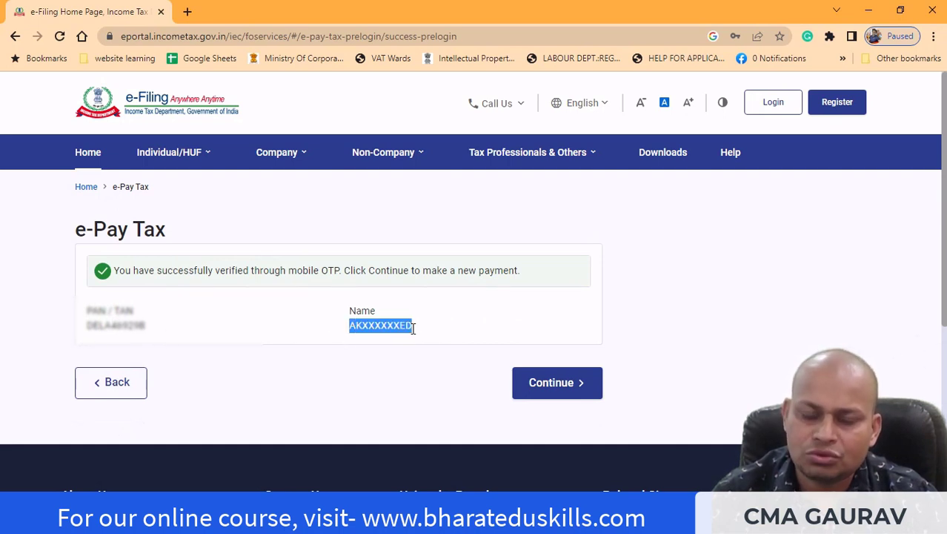
{"action": "left_click", "coordinate": [564, 387]}
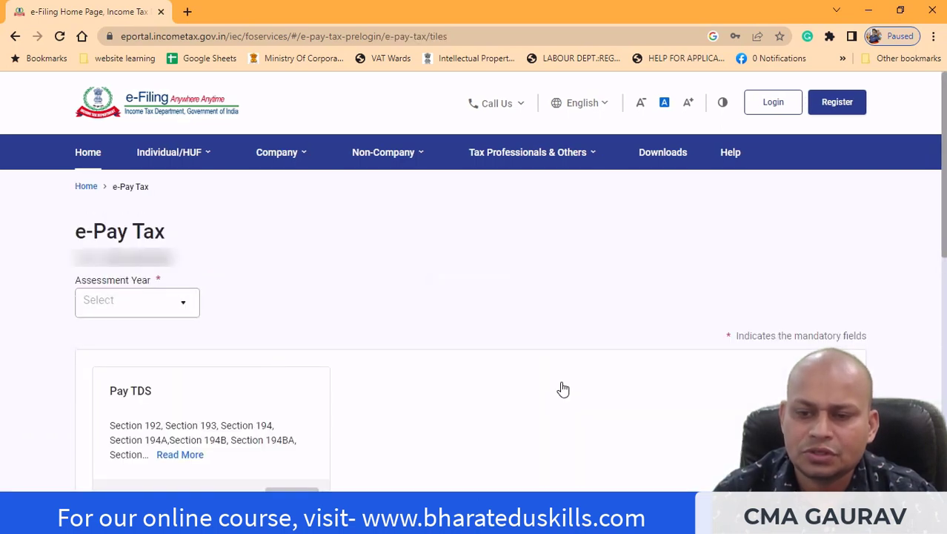
Step: Choose Assessment Year 2024-25 (Financial Year 2023-24) and bring the Pay TDS tile into view
{"action": "left_click", "coordinate": [161, 311]}
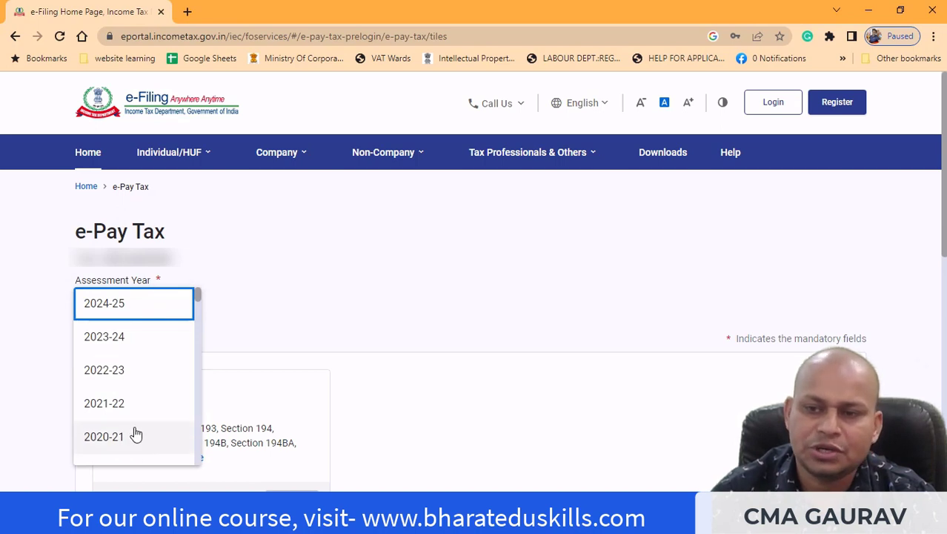
{"action": "left_click", "coordinate": [118, 310]}
{"action": "scroll", "coordinate": [330, 252], "scroll_direction": "down", "scroll_amount": 2}
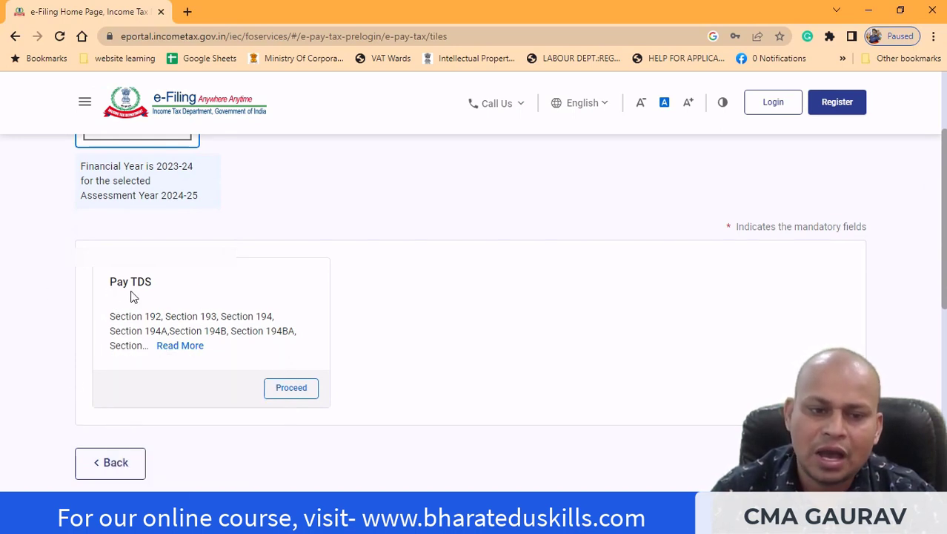
{"action": "mouse_move", "coordinate": [178, 345]}
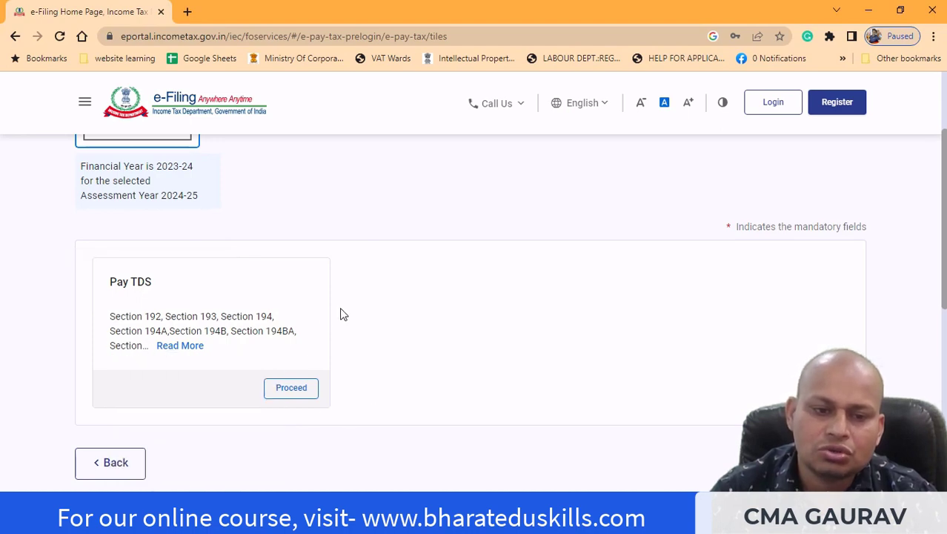
Step: Select Pay TDS and browse the 61 TDS payment descriptions under minor head 200
{"action": "left_click", "coordinate": [289, 391]}
{"action": "scroll", "coordinate": [564, 332], "scroll_direction": "down", "scroll_amount": 1}
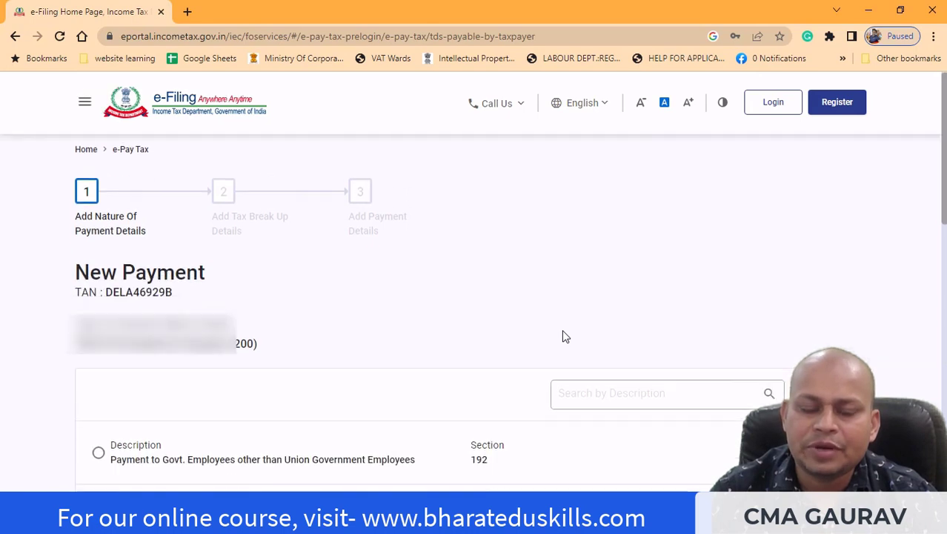
{"action": "scroll", "coordinate": [256, 319], "scroll_direction": "down", "scroll_amount": 1}
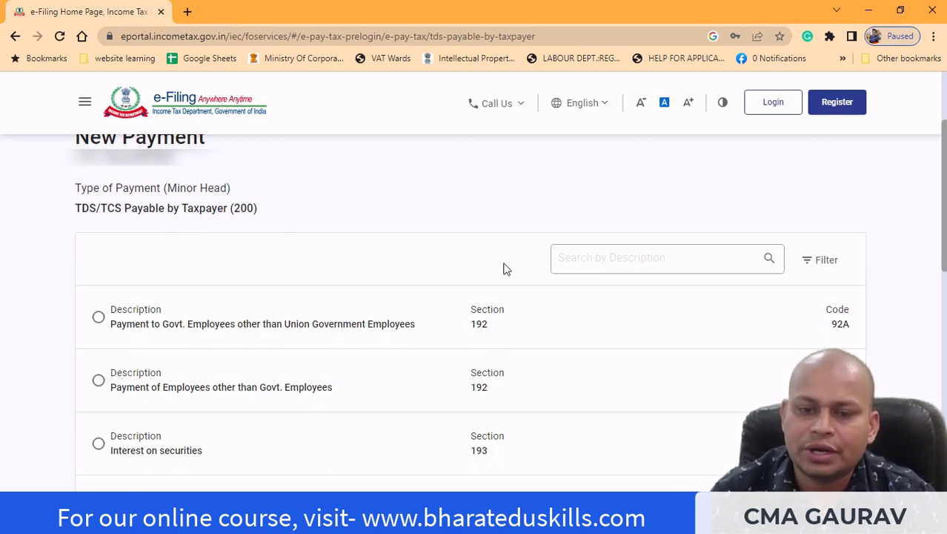
{"action": "scroll", "coordinate": [504, 268], "scroll_direction": "down", "scroll_amount": 1}
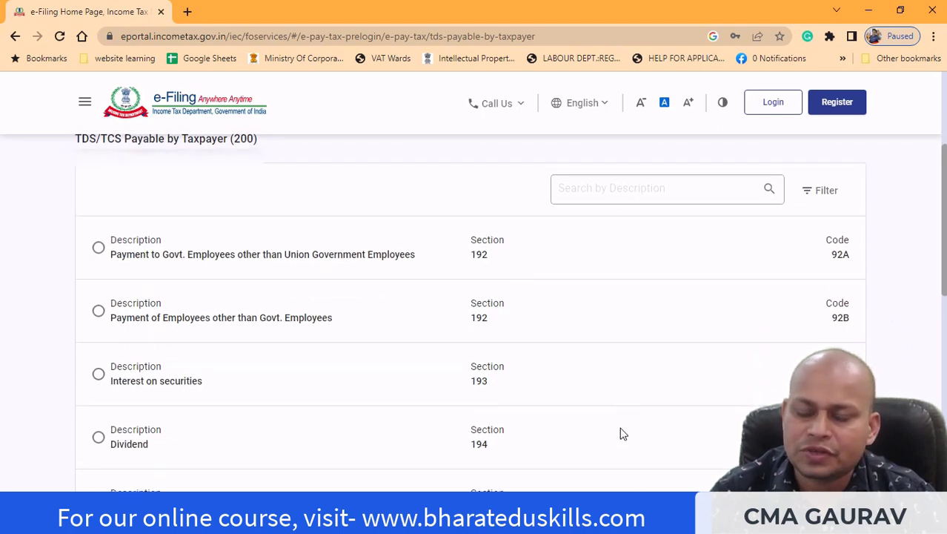
{"action": "scroll", "coordinate": [621, 434], "scroll_direction": "down", "scroll_amount": 3}
{"action": "scroll", "coordinate": [616, 433], "scroll_direction": "up", "scroll_amount": 3}
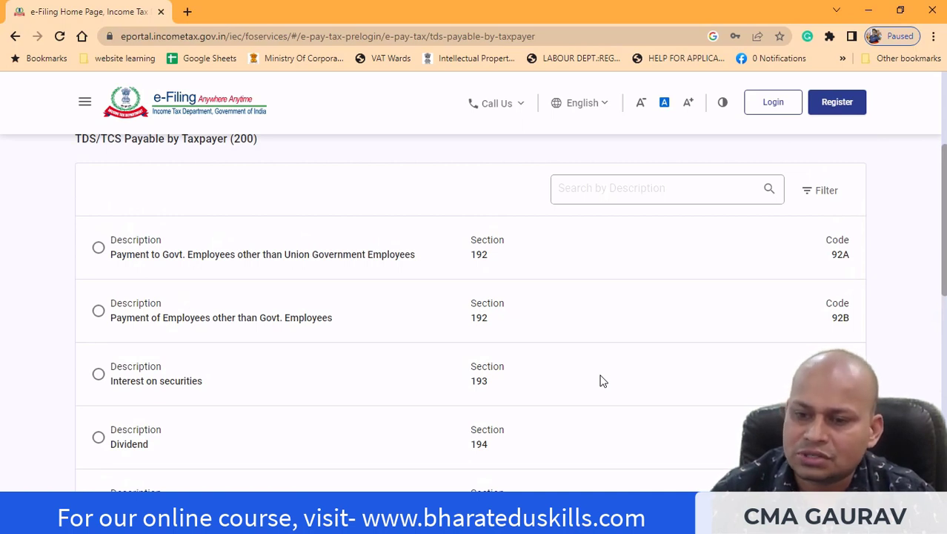
{"action": "scroll", "coordinate": [333, 254], "scroll_direction": "down", "scroll_amount": 2}
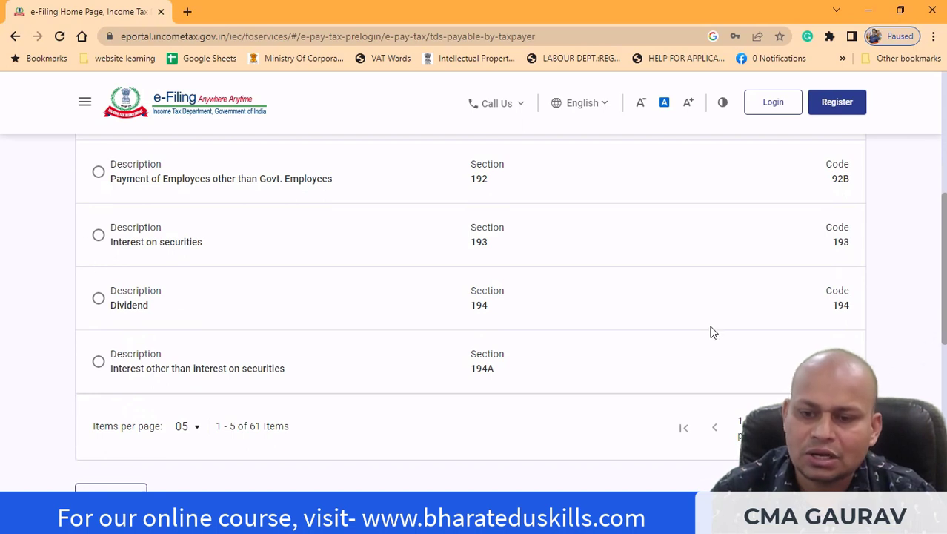
{"action": "scroll", "coordinate": [681, 321], "scroll_direction": "up", "scroll_amount": 3}
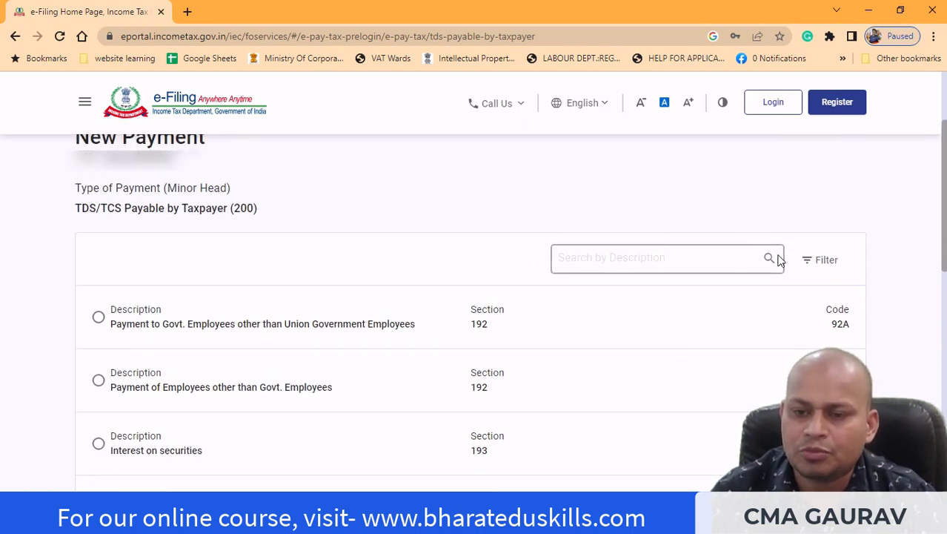
Step: Search the payment descriptions, trying RENT and CONTRACT before settling on COMMIS
{"action": "left_click", "coordinate": [633, 258]}
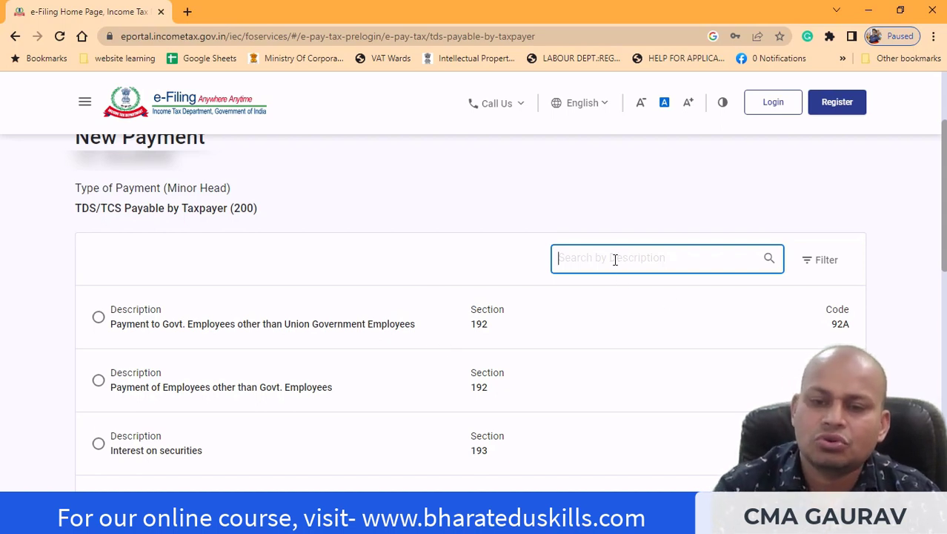
{"action": "type", "text": "RENT"}
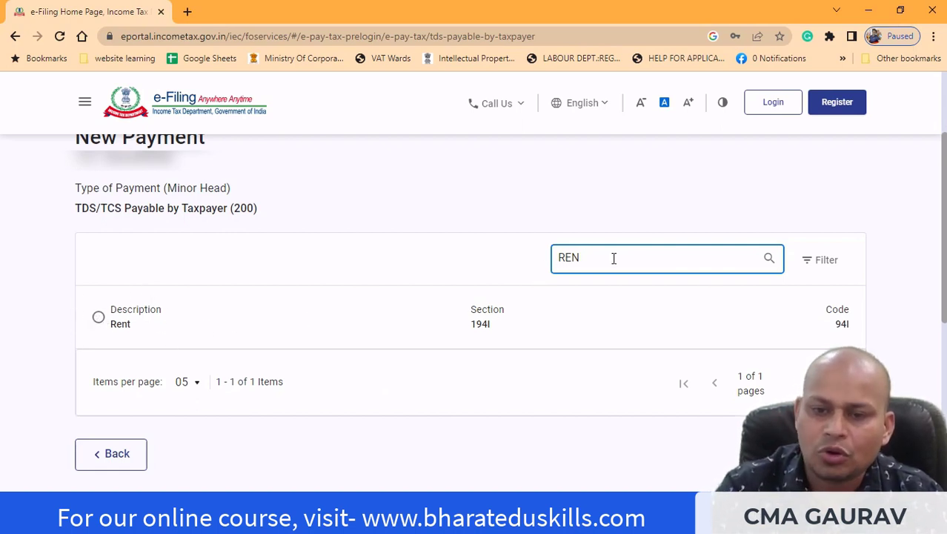
{"action": "key", "text": "BackSpace"}
{"action": "key", "text": "BackSpace"}
{"action": "key", "text": "BackSpace"}
{"action": "type", "text": "COMMI"}
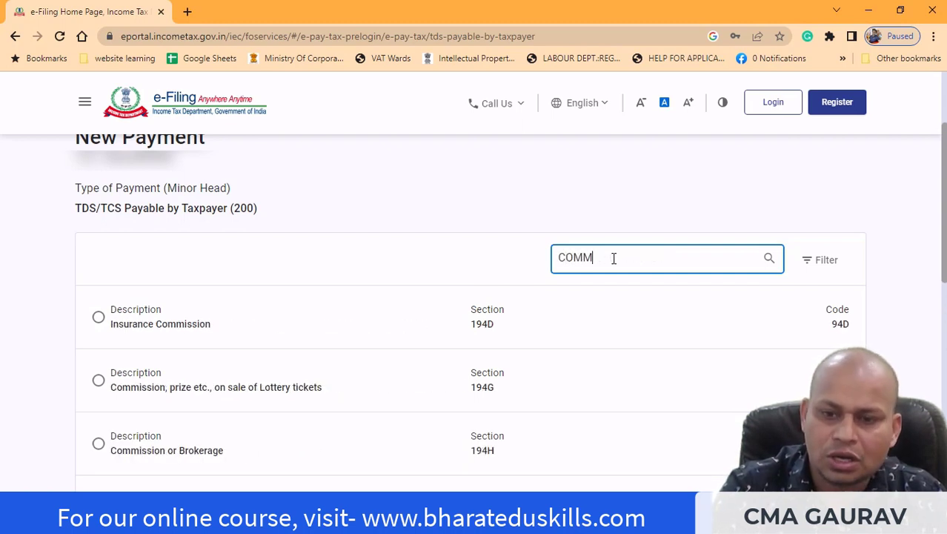
{"action": "type", "text": "S"}
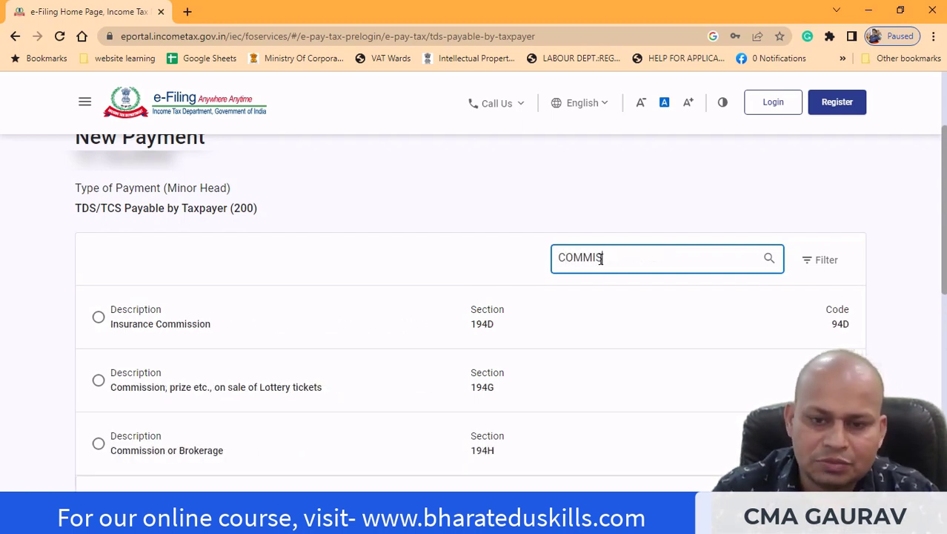
{"action": "scroll", "coordinate": [185, 303], "scroll_direction": "down", "scroll_amount": 1}
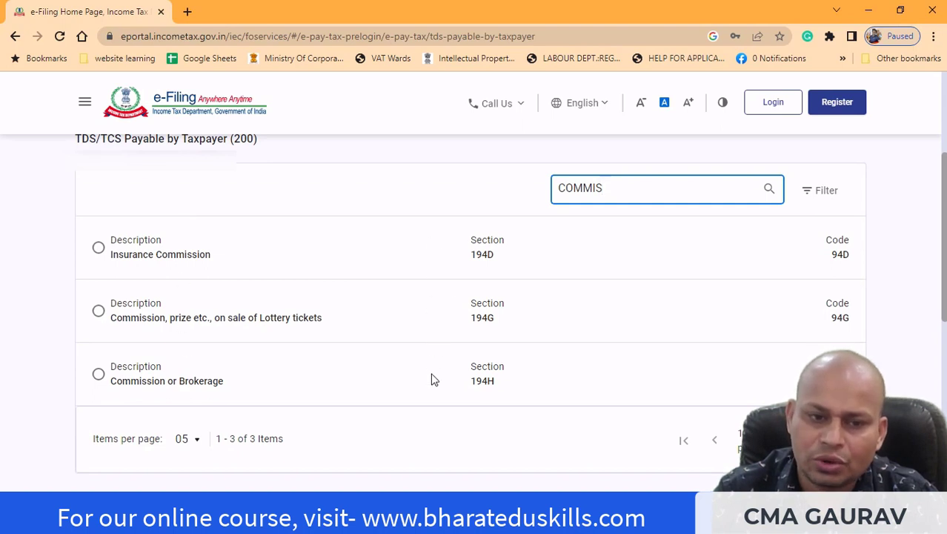
{"action": "key", "text": "BackSpace"}
{"action": "key", "text": "BackSpace"}
{"action": "key", "text": "BackSpace"}
{"action": "key", "text": "BackSpace"}
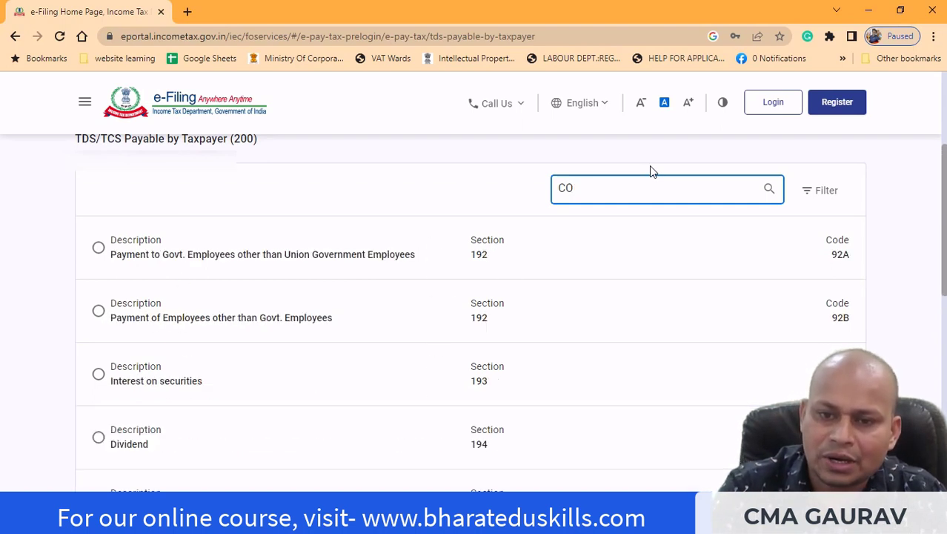
{"action": "type", "text": "NTRACT"}
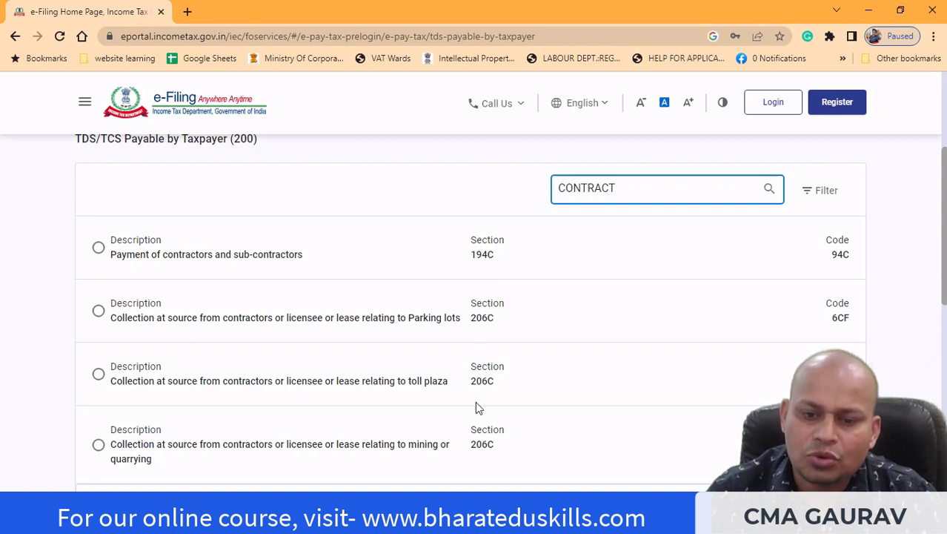
{"action": "key", "text": "BackSpace"}
{"action": "key", "text": "BackSpace"}
{"action": "key", "text": "BackSpace"}
{"action": "key", "text": "BackSpace"}
{"action": "key", "text": "BackSpace"}
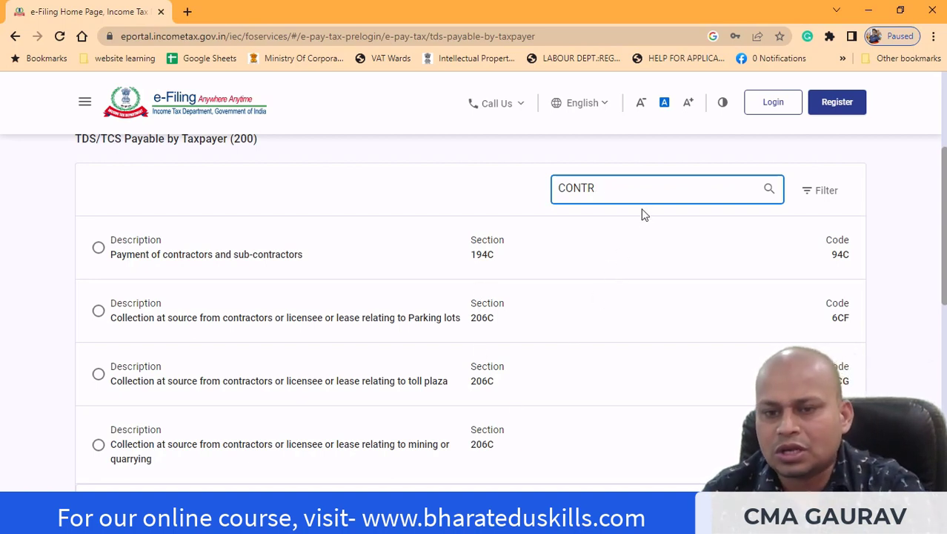
{"action": "key", "text": "BackSpace"}
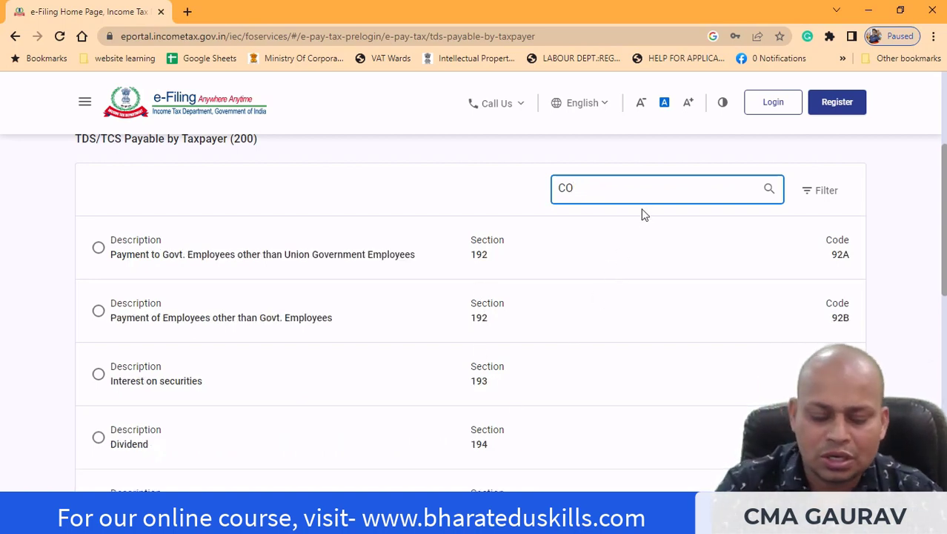
{"action": "type", "text": "MMSI"}
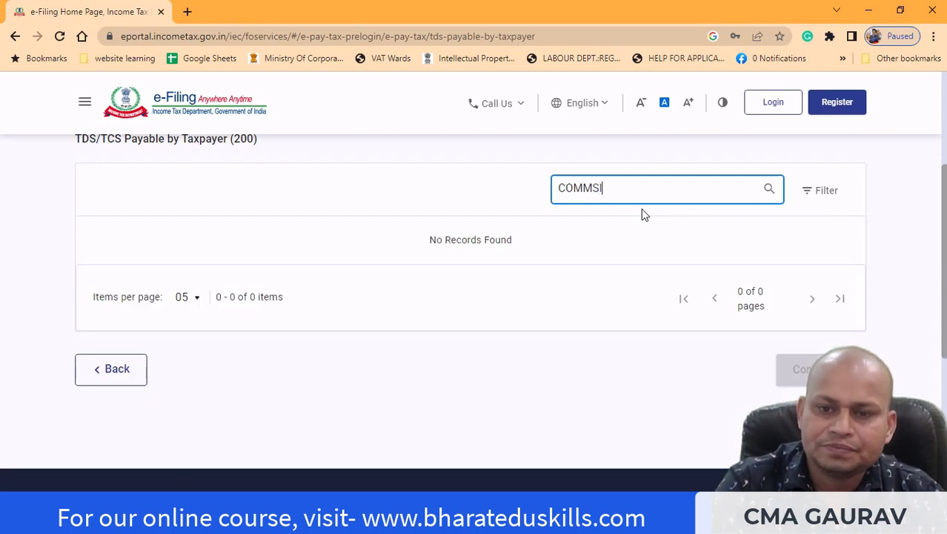
{"action": "key", "text": "BackSpace"}
{"action": "key", "text": "BackSpace"}
{"action": "type", "text": "IS"}
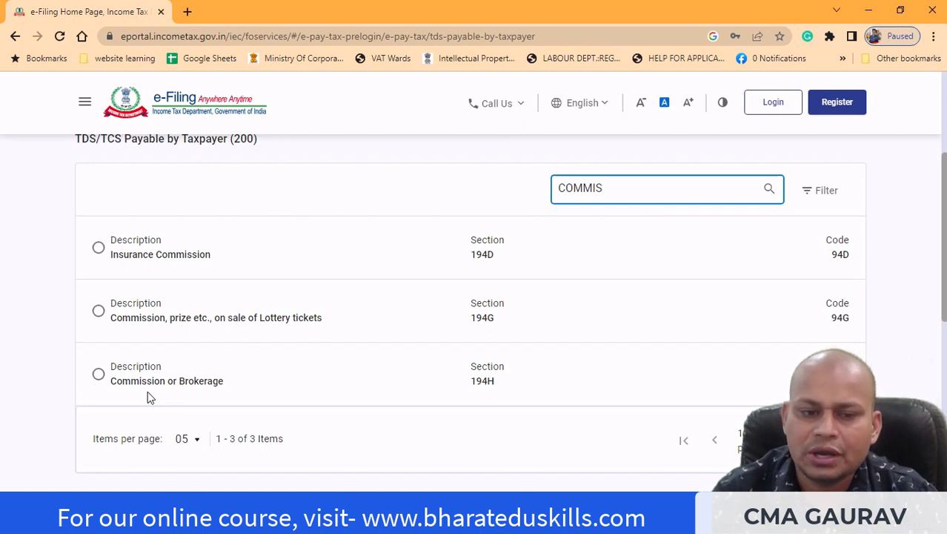
Step: Choose Commission or Brokerage (section 194H, code 94H) and continue to the tax break-up
{"action": "left_click", "coordinate": [98, 376]}
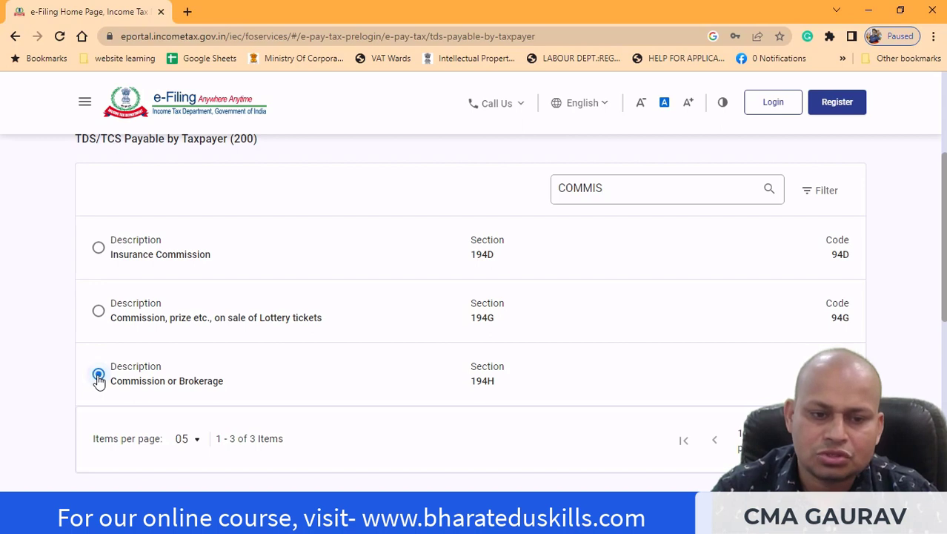
{"action": "scroll", "coordinate": [903, 344], "scroll_direction": "down", "scroll_amount": 2}
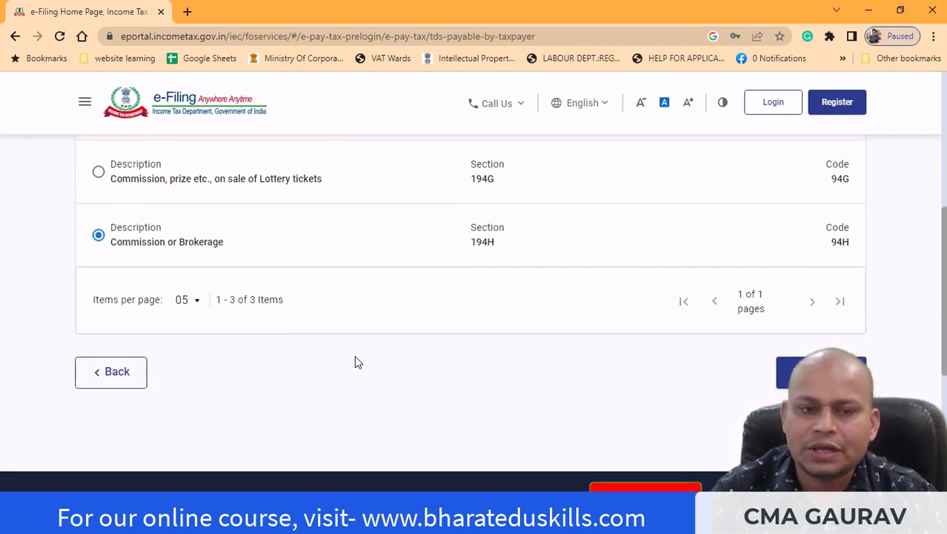
{"action": "scroll", "coordinate": [355, 360], "scroll_direction": "up", "scroll_amount": 2}
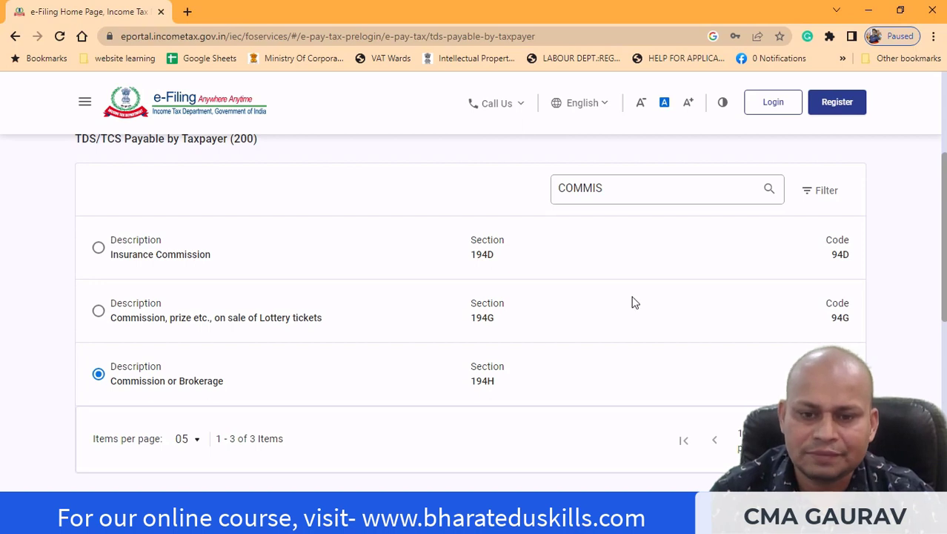
{"action": "scroll", "coordinate": [484, 444], "scroll_direction": "down", "scroll_amount": 1}
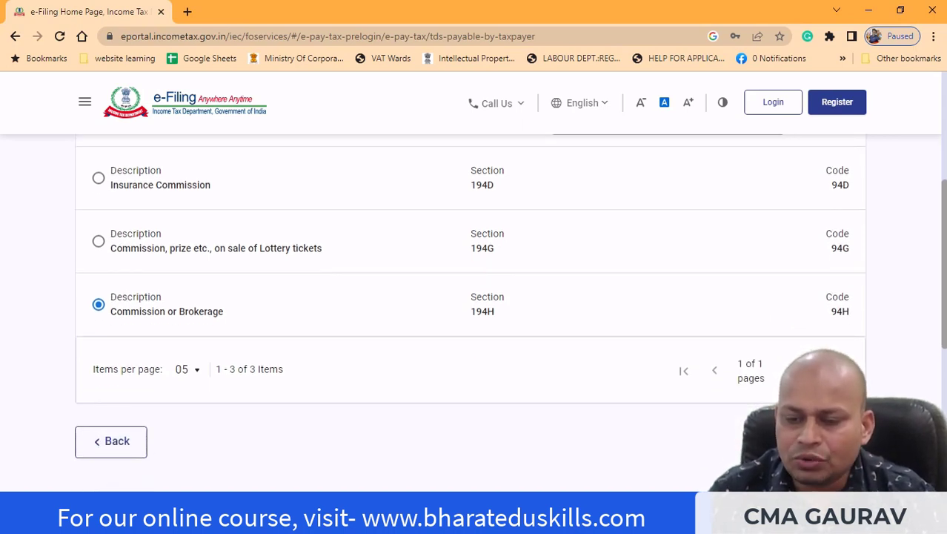
{"action": "left_click", "coordinate": [824, 441]}
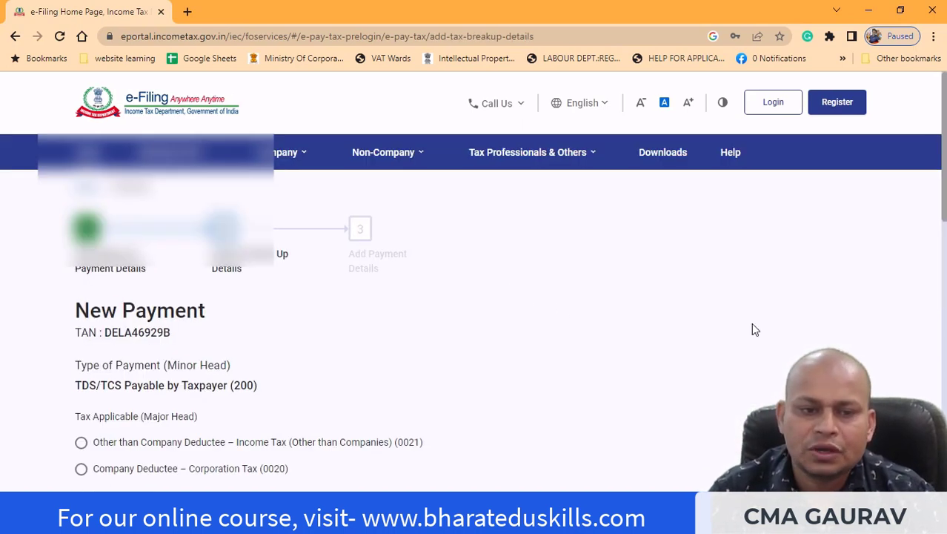
Step: Select major head 0021, Income Tax (Other than Company Deductee)
{"action": "scroll", "coordinate": [582, 300], "scroll_direction": "down", "scroll_amount": 2}
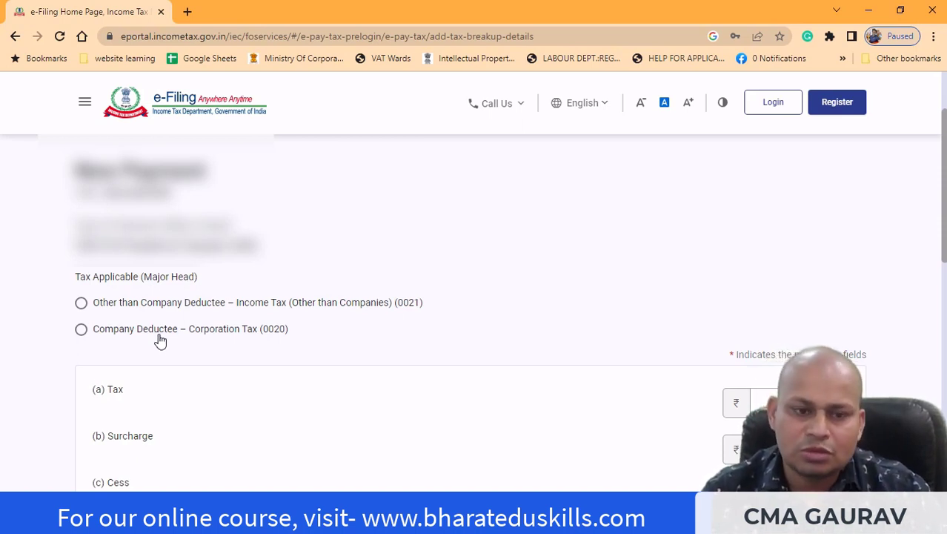
{"action": "left_click", "coordinate": [82, 306]}
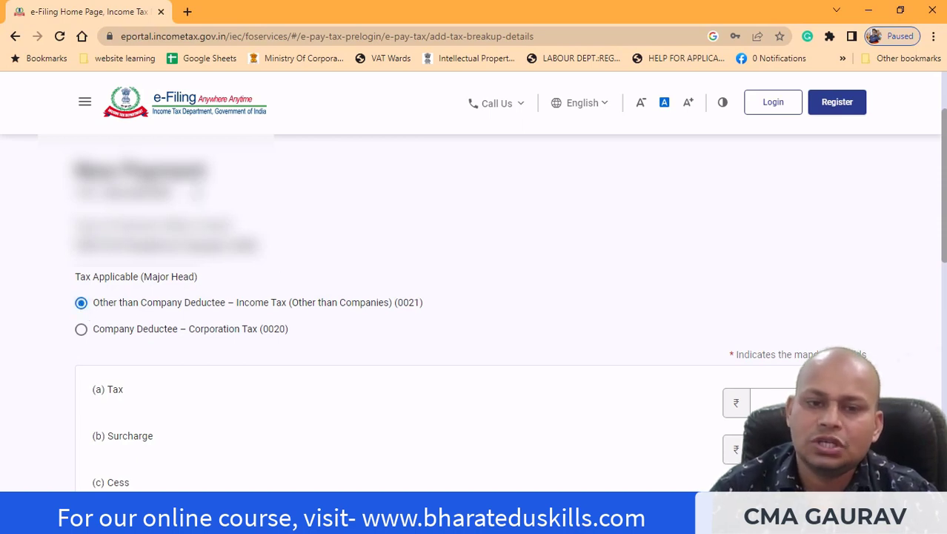
{"action": "scroll", "coordinate": [553, 297], "scroll_direction": "down", "scroll_amount": 2}
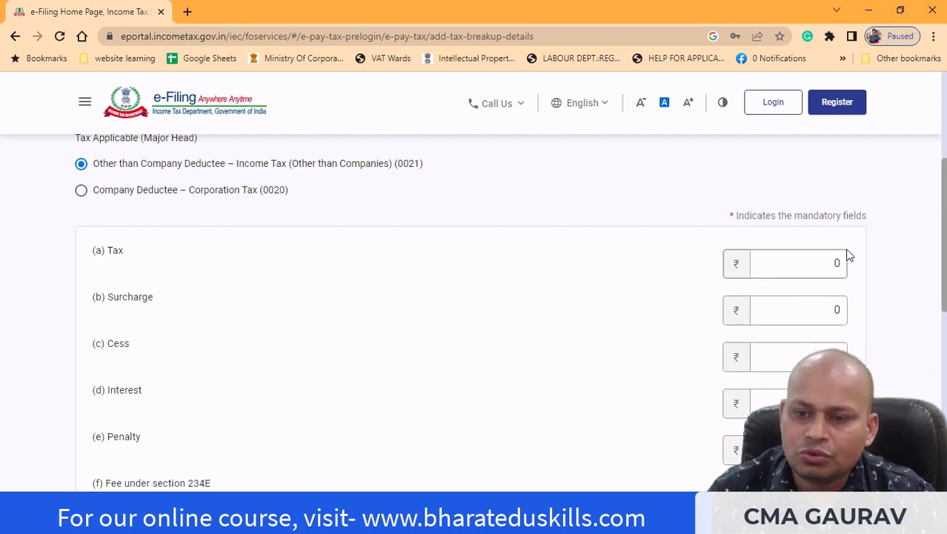
{"action": "scroll", "coordinate": [830, 326], "scroll_direction": "down", "scroll_amount": 2}
{"action": "scroll", "coordinate": [830, 319], "scroll_direction": "down", "scroll_amount": 1}
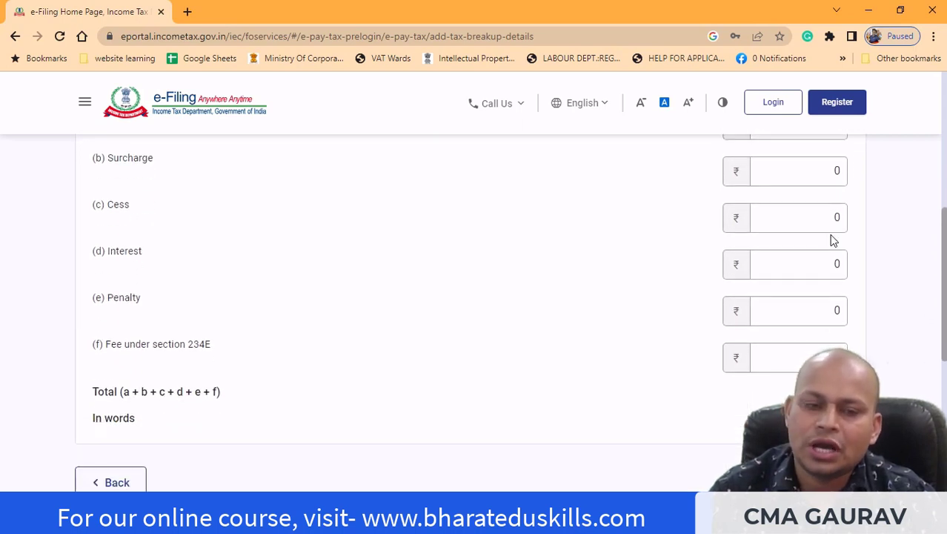
{"action": "scroll", "coordinate": [827, 222], "scroll_direction": "up", "scroll_amount": 3}
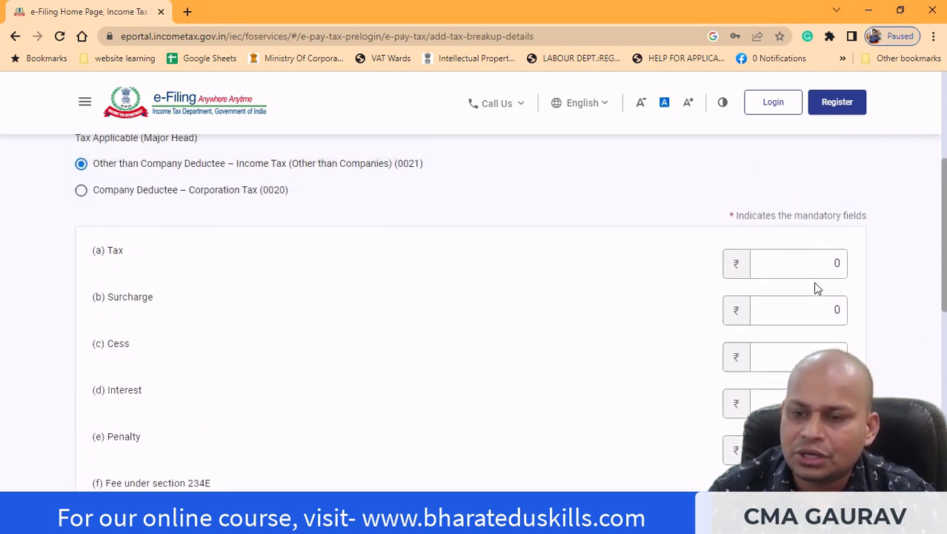
Step: Enter ₹1,450 as the Tax amount and continue to payment details
{"action": "double_click", "coordinate": [837, 263]}
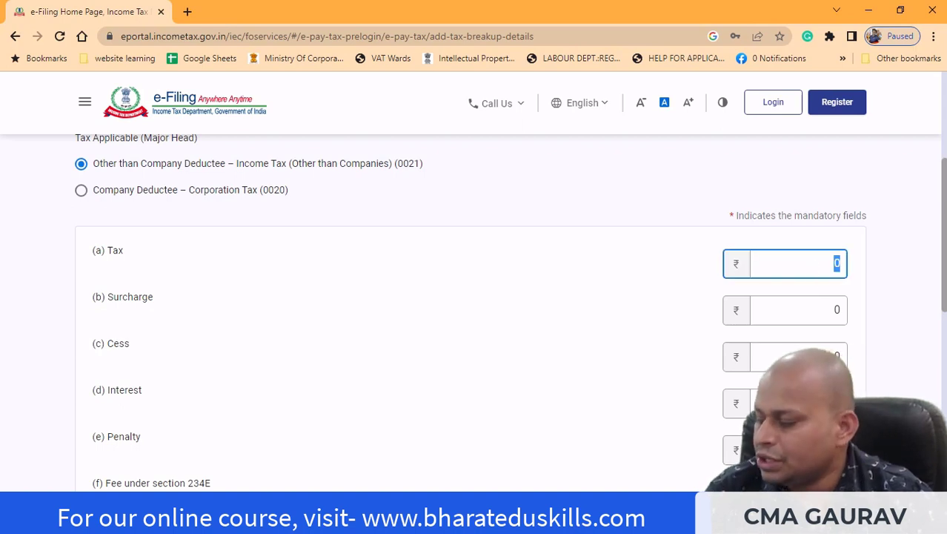
{"action": "type", "text": "1,450"}
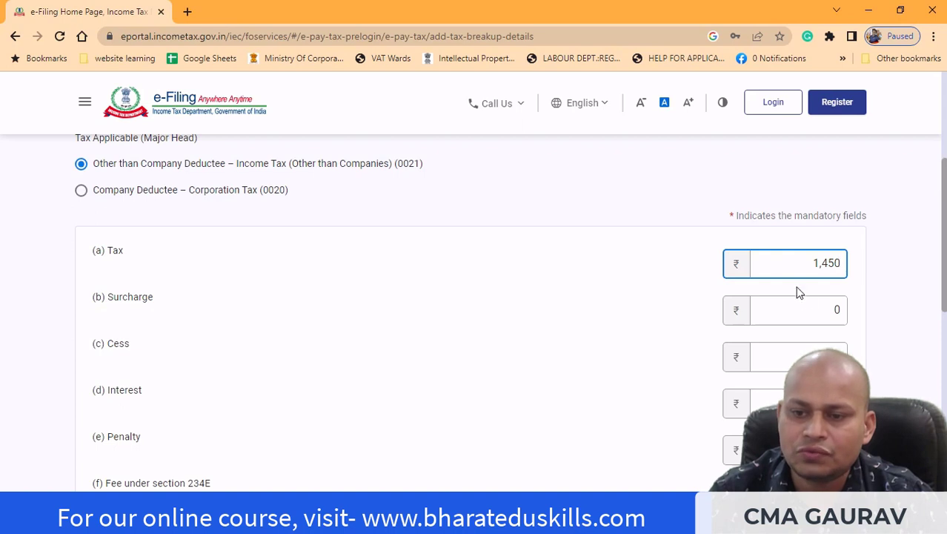
{"action": "scroll", "coordinate": [674, 335], "scroll_direction": "down", "scroll_amount": 1}
{"action": "scroll", "coordinate": [672, 335], "scroll_direction": "down", "scroll_amount": 3}
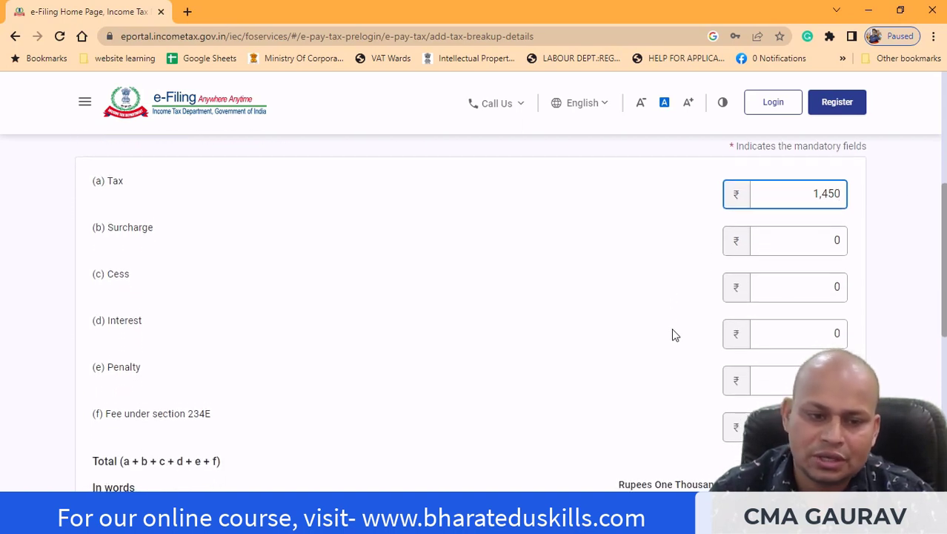
{"action": "scroll", "coordinate": [474, 297], "scroll_direction": "down", "scroll_amount": 2}
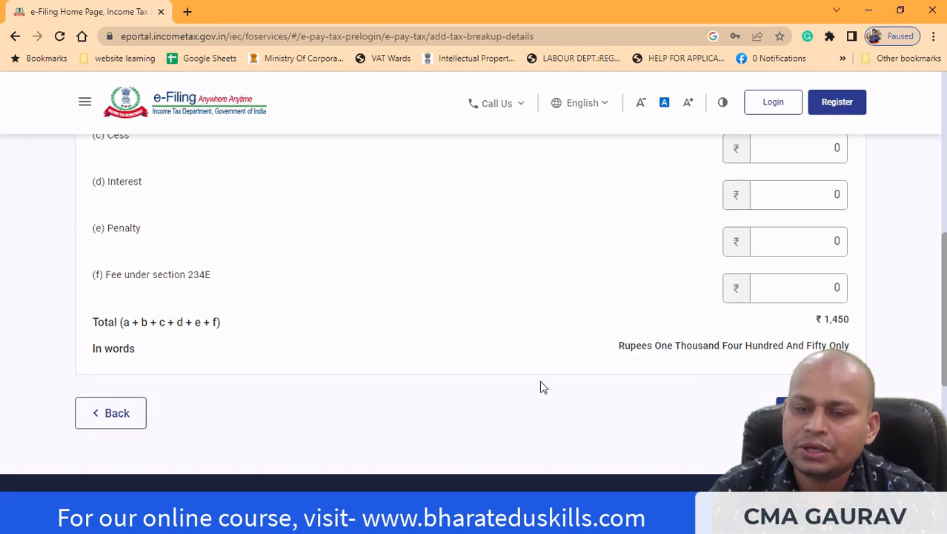
{"action": "scroll", "coordinate": [503, 370], "scroll_direction": "up", "scroll_amount": 7}
{"action": "scroll", "coordinate": [681, 408], "scroll_direction": "down", "scroll_amount": 6}
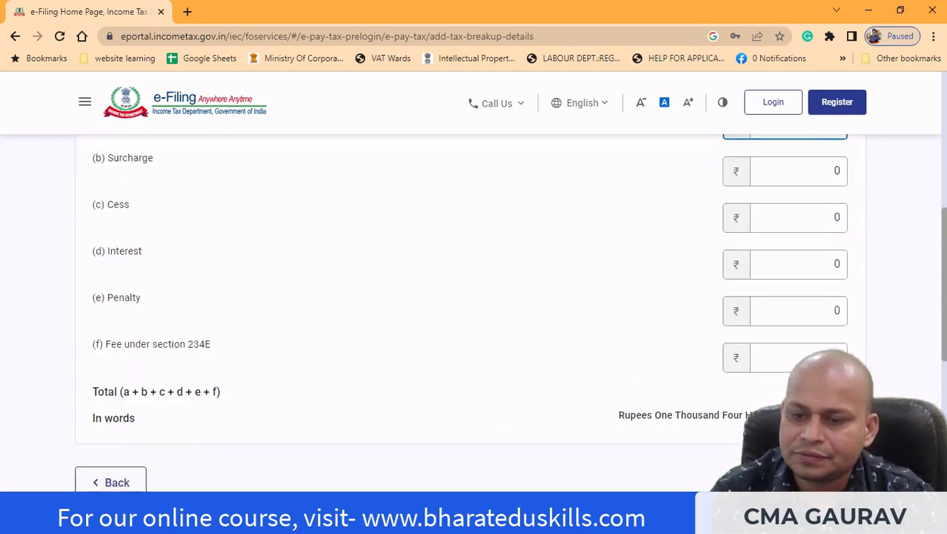
{"action": "left_click", "coordinate": [821, 481]}
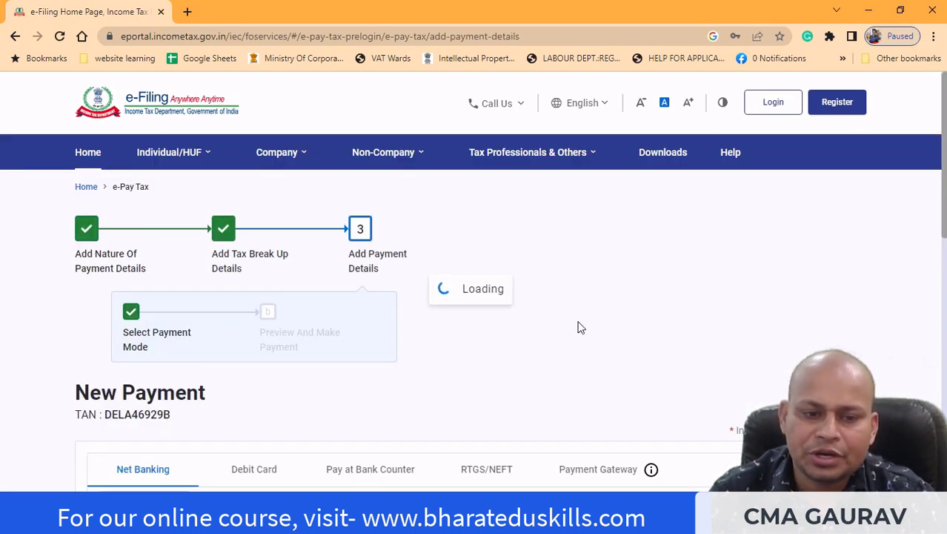
Step: Compare the Debit Card, Pay at Bank Counter, RTGS/NEFT and Payment Gateway payment modes
{"action": "scroll", "coordinate": [578, 321], "scroll_direction": "down", "scroll_amount": 1}
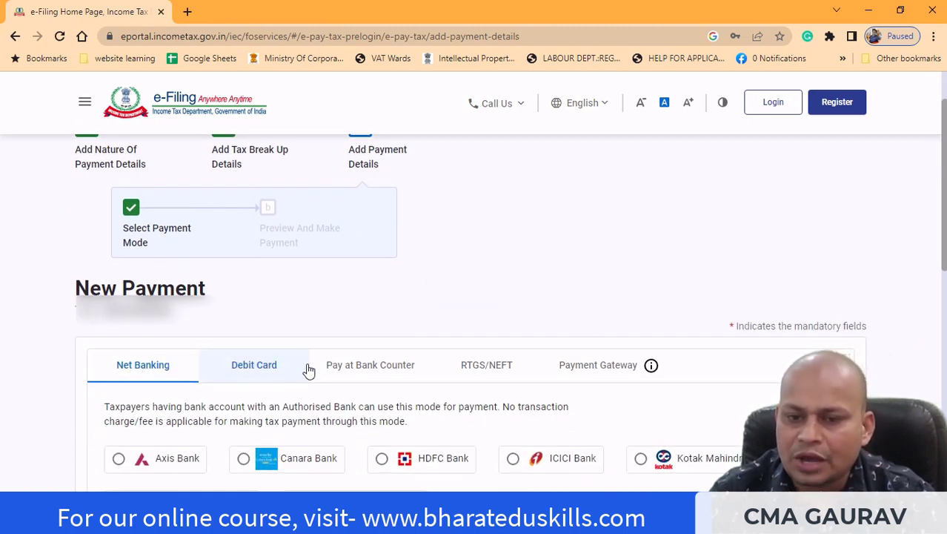
{"action": "mouse_move", "coordinate": [643, 371]}
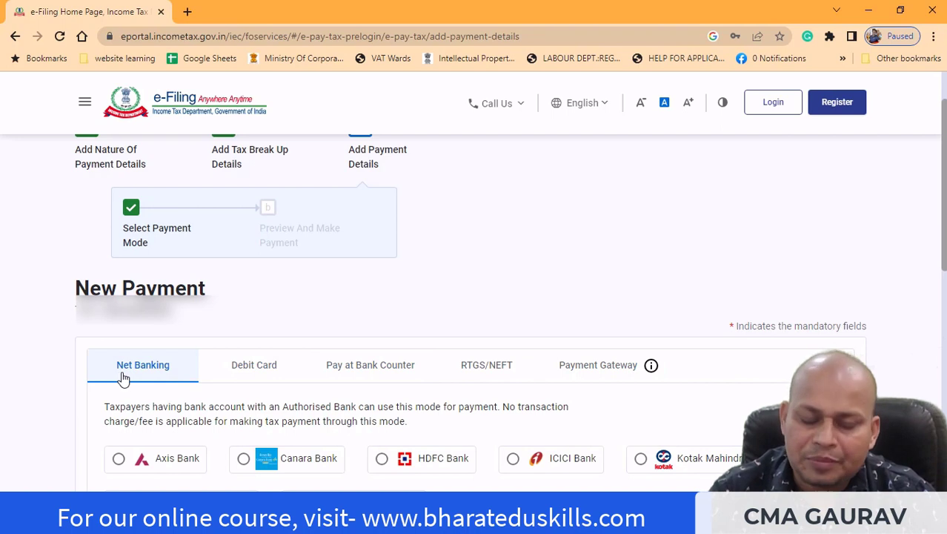
{"action": "scroll", "coordinate": [123, 378], "scroll_direction": "down", "scroll_amount": 2}
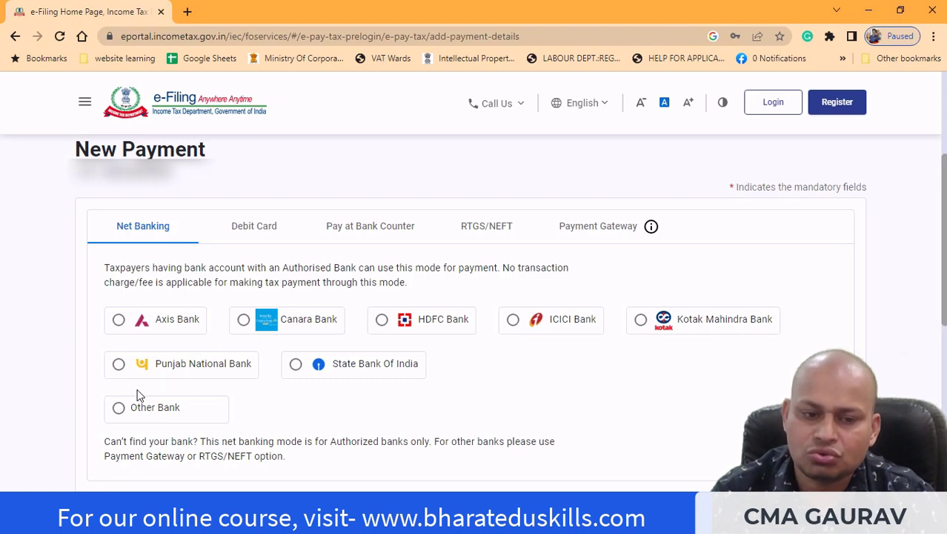
{"action": "left_click", "coordinate": [244, 225]}
{"action": "left_click", "coordinate": [397, 226]}
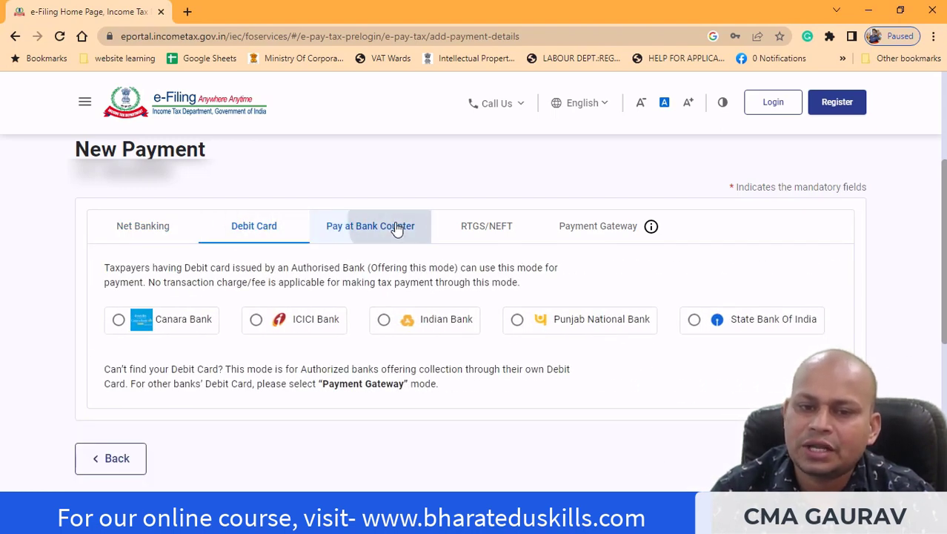
{"action": "left_click", "coordinate": [495, 241]}
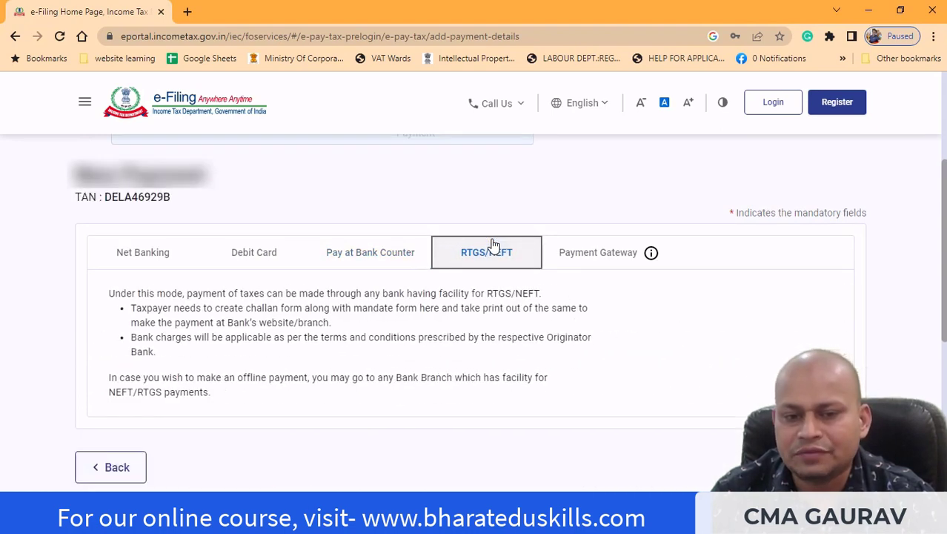
{"action": "left_click", "coordinate": [573, 256]}
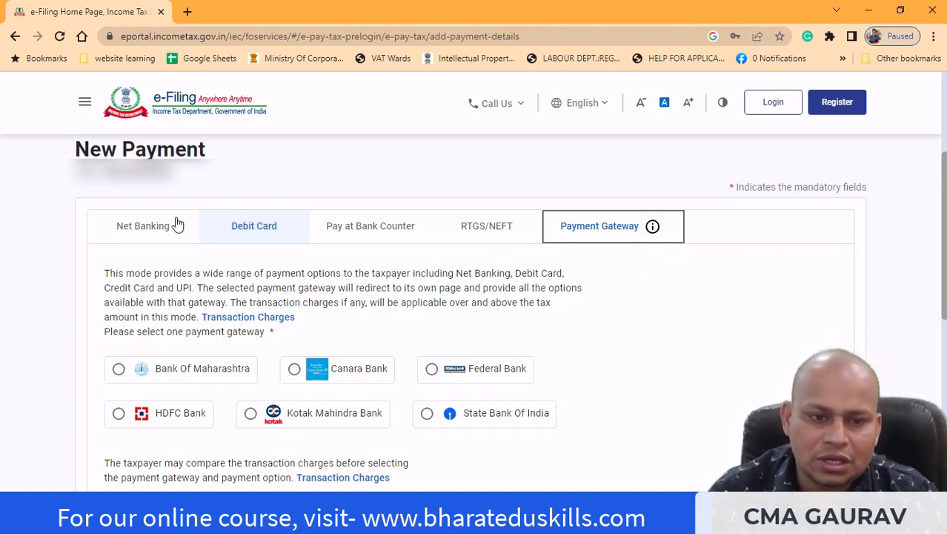
Step: Pay by Net Banking through ICICI Bank and continue to the payment preview
{"action": "left_click", "coordinate": [131, 237]}
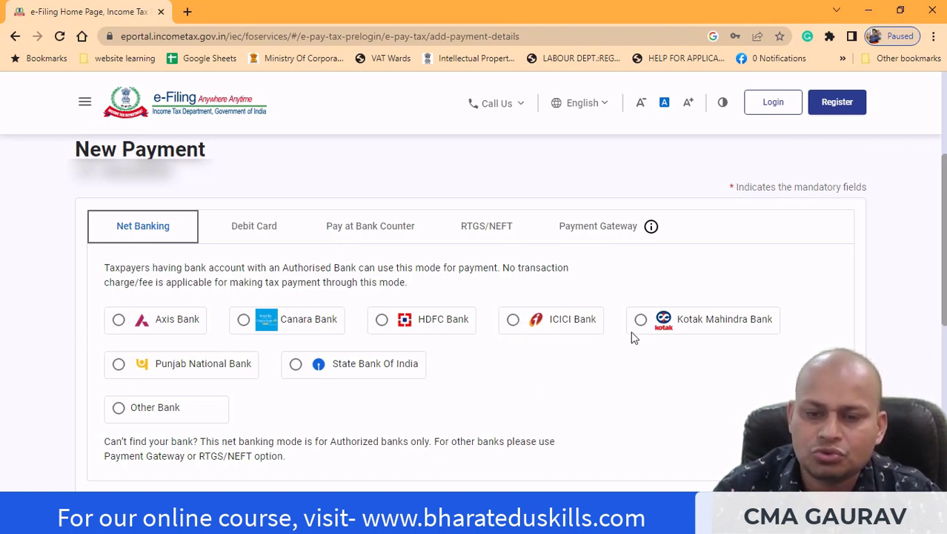
{"action": "left_click", "coordinate": [512, 320]}
{"action": "scroll", "coordinate": [526, 367], "scroll_direction": "down", "scroll_amount": 3}
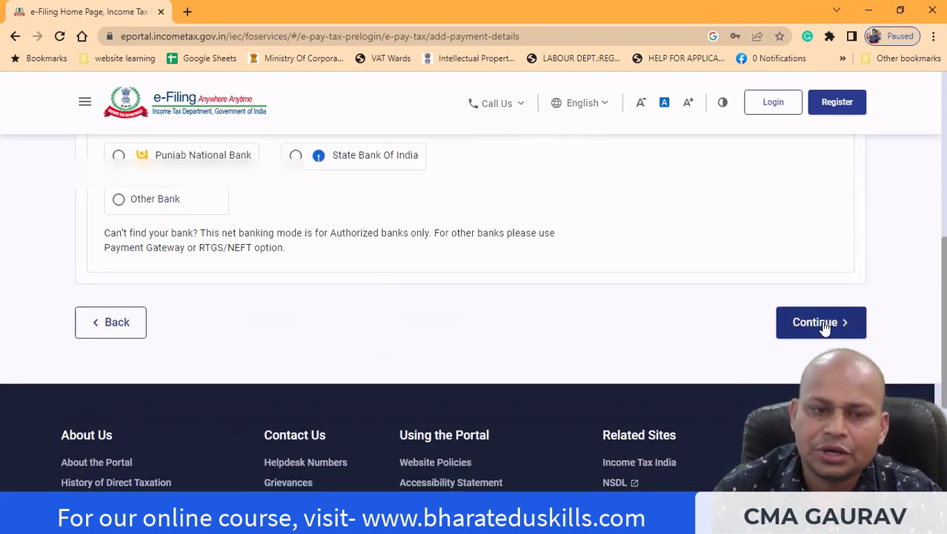
{"action": "left_click", "coordinate": [821, 323]}
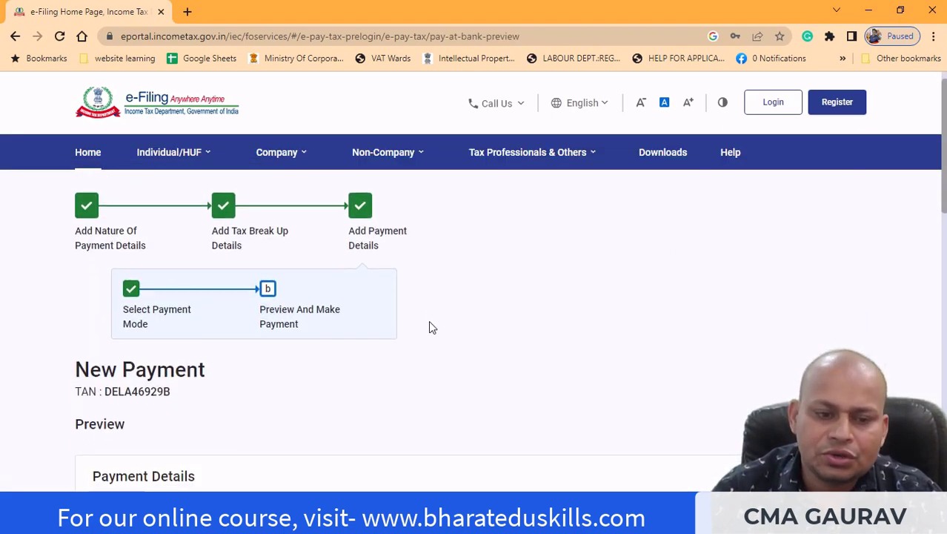
Step: Review the ₹1,450 challan preview and choose Pay Now
{"action": "scroll", "coordinate": [432, 327], "scroll_direction": "down", "scroll_amount": 4}
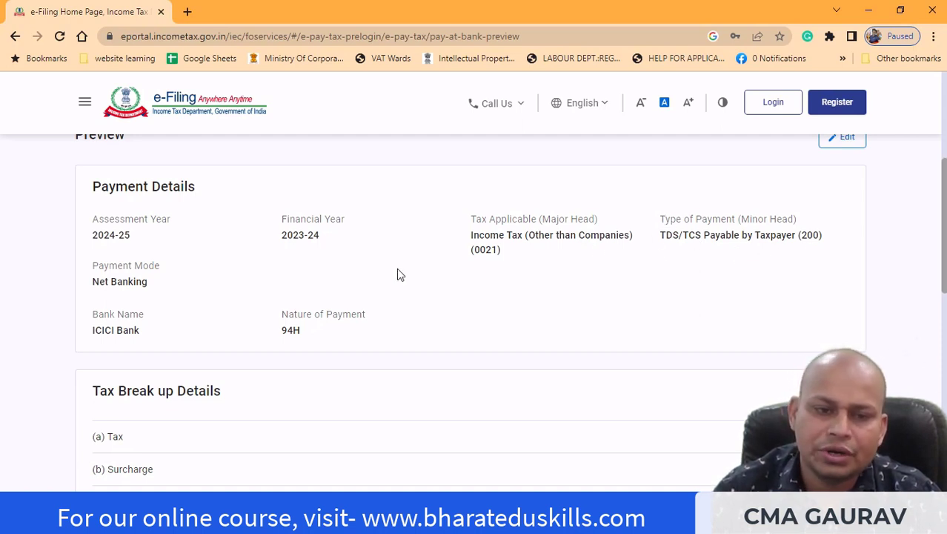
{"action": "scroll", "coordinate": [350, 325], "scroll_direction": "down", "scroll_amount": 1}
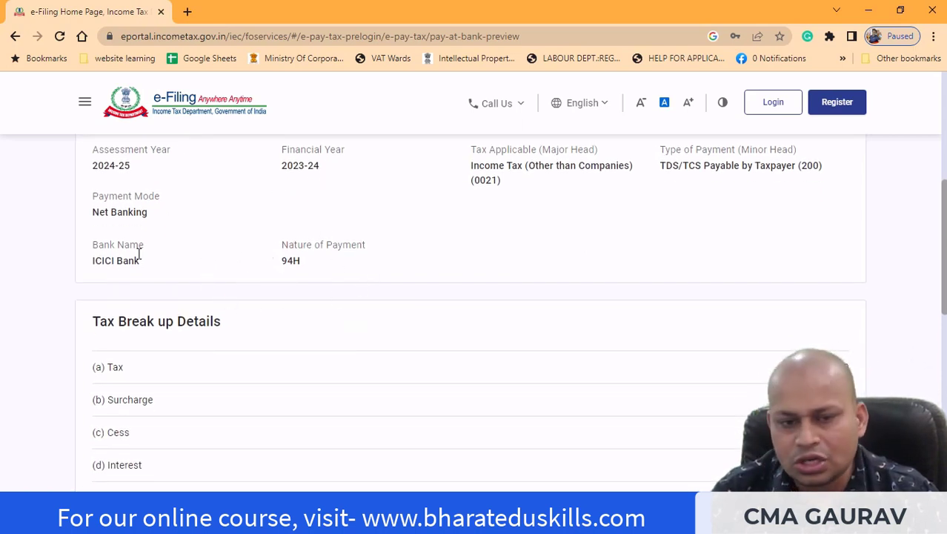
{"action": "scroll", "coordinate": [598, 332], "scroll_direction": "down", "scroll_amount": 2}
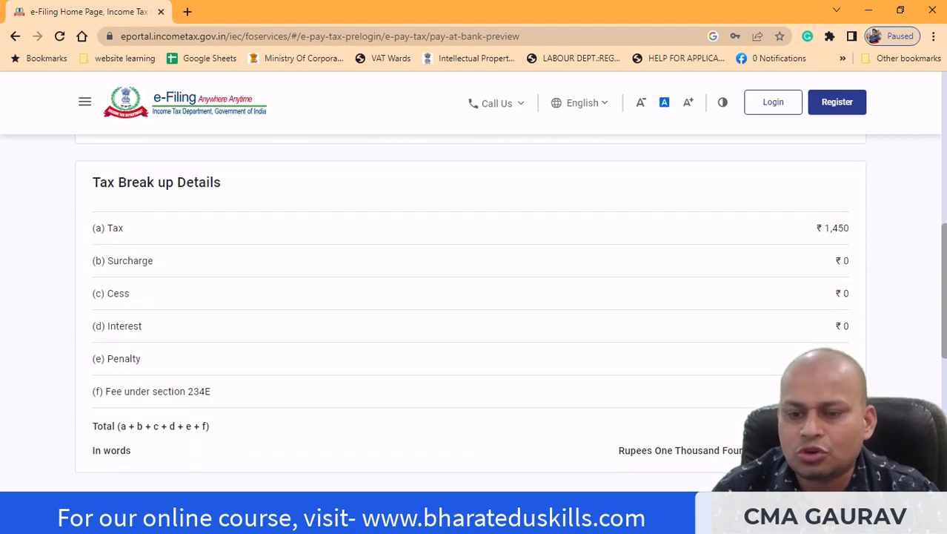
{"action": "scroll", "coordinate": [712, 280], "scroll_direction": "down", "scroll_amount": 2}
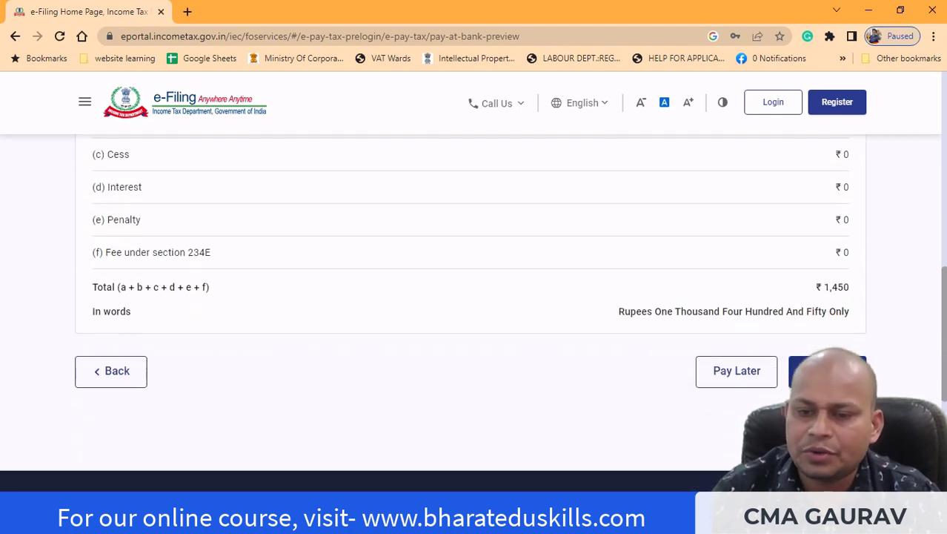
{"action": "left_click", "coordinate": [823, 369]}
Step: Accept the terms and conditions and submit the challan to ICICI Bank
{"action": "scroll", "coordinate": [400, 266], "scroll_direction": "down", "scroll_amount": 6}
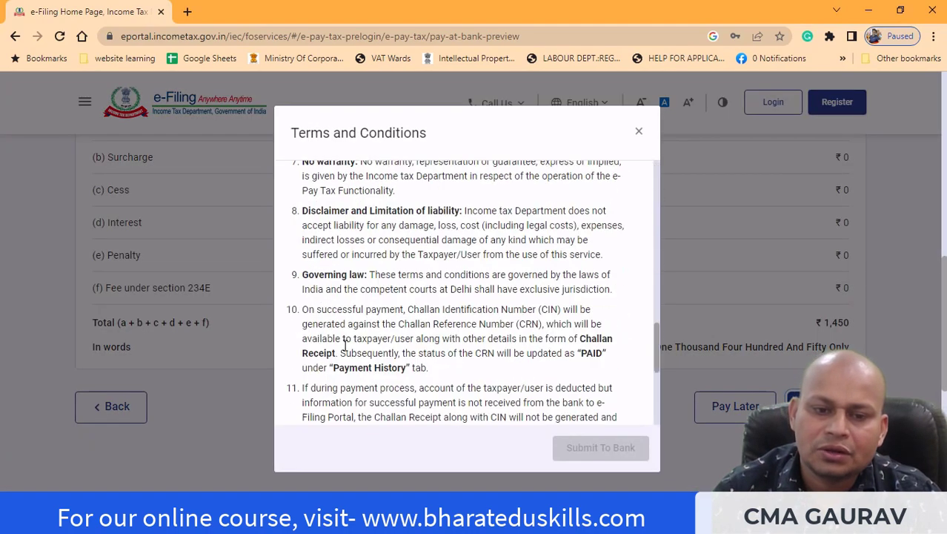
{"action": "scroll", "coordinate": [344, 345], "scroll_direction": "down", "scroll_amount": 5}
{"action": "left_click", "coordinate": [308, 399]}
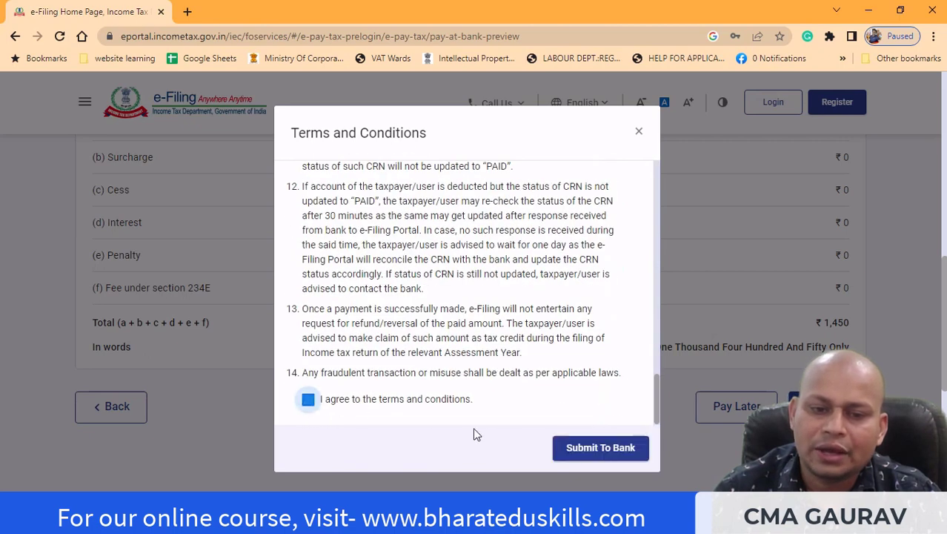
{"action": "left_click", "coordinate": [572, 451]}
{"action": "scroll", "coordinate": [549, 277], "scroll_direction": "down", "scroll_amount": 1}
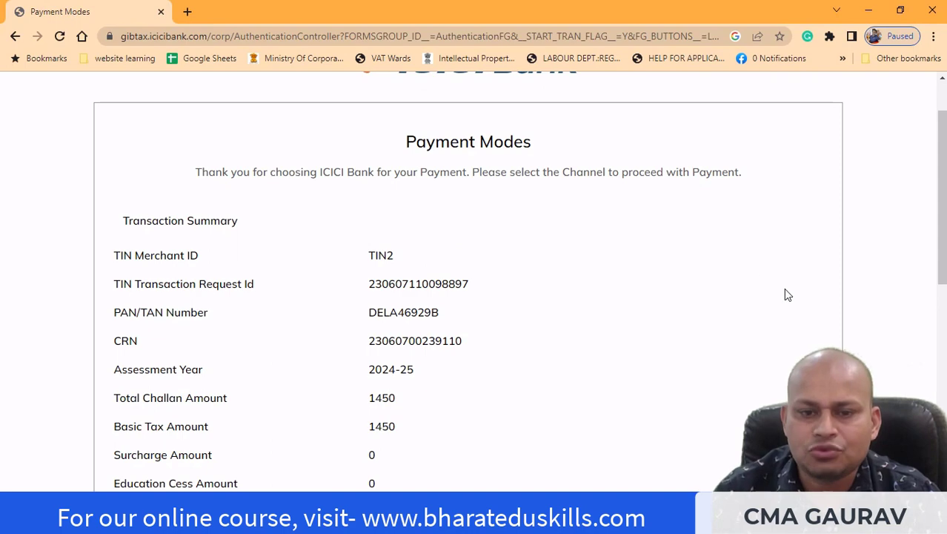
Step: Pay the ₹1,450 as an ICICI retail user, confirm with the OTP, and return to e-Filing
{"action": "scroll", "coordinate": [785, 293], "scroll_direction": "down", "scroll_amount": 3}
{"action": "scroll", "coordinate": [786, 293], "scroll_direction": "down", "scroll_amount": 5}
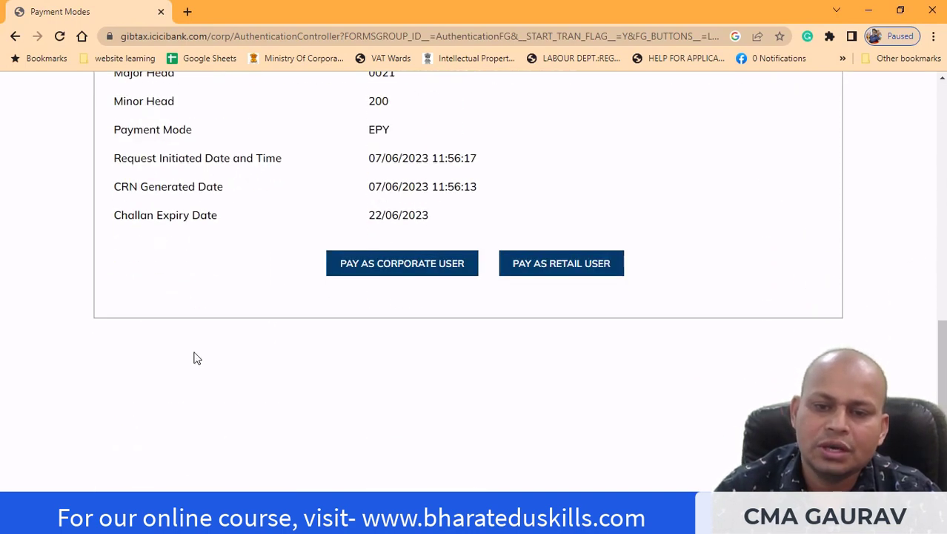
{"action": "left_click", "coordinate": [562, 263]}
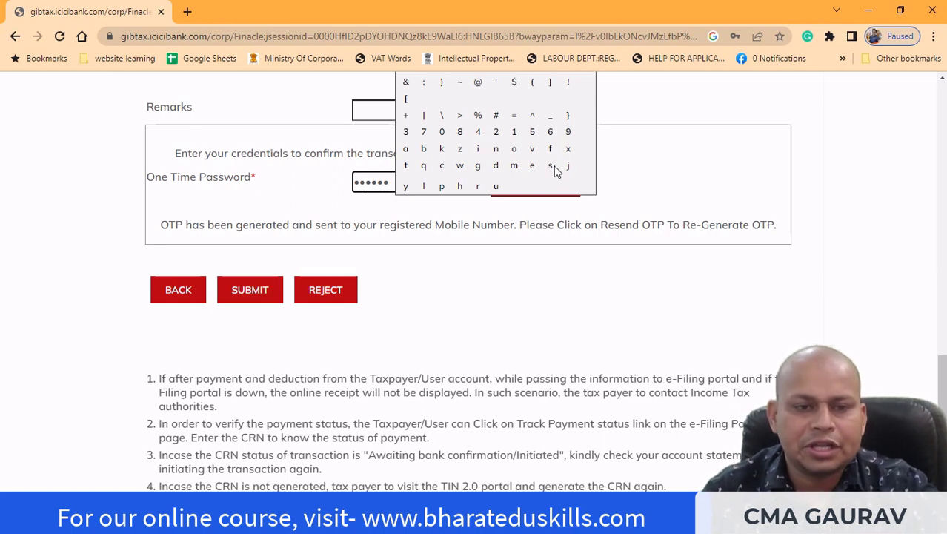
{"action": "left_click", "coordinate": [486, 226]}
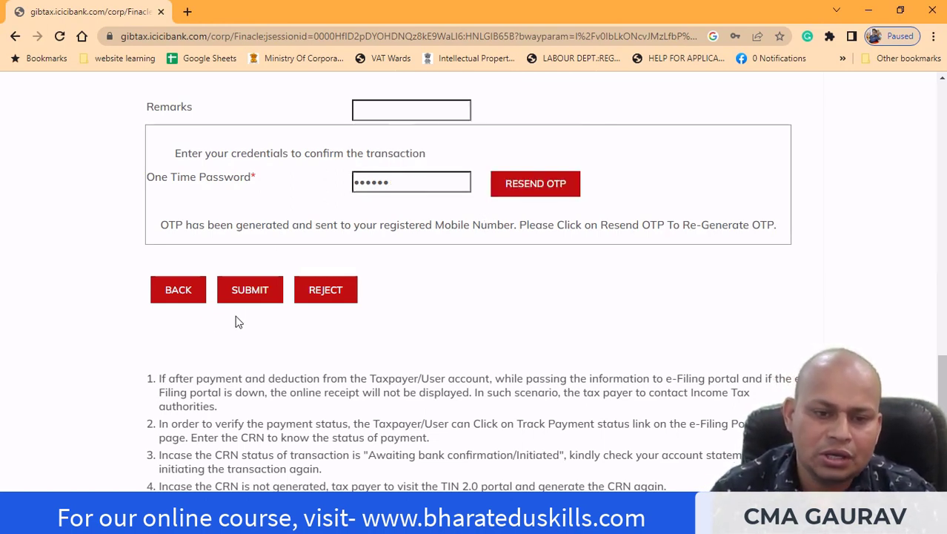
{"action": "left_click", "coordinate": [245, 298]}
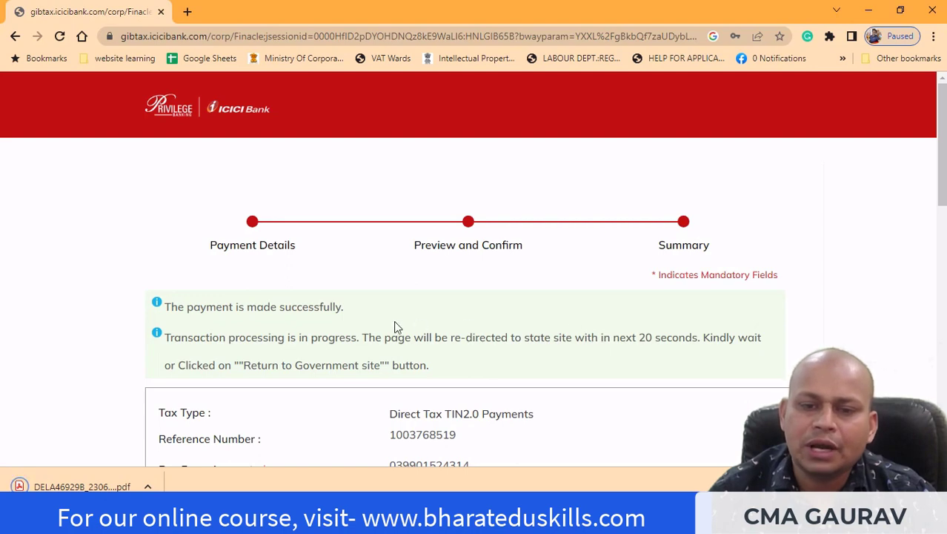
{"action": "scroll", "coordinate": [522, 317], "scroll_direction": "down", "scroll_amount": 10}
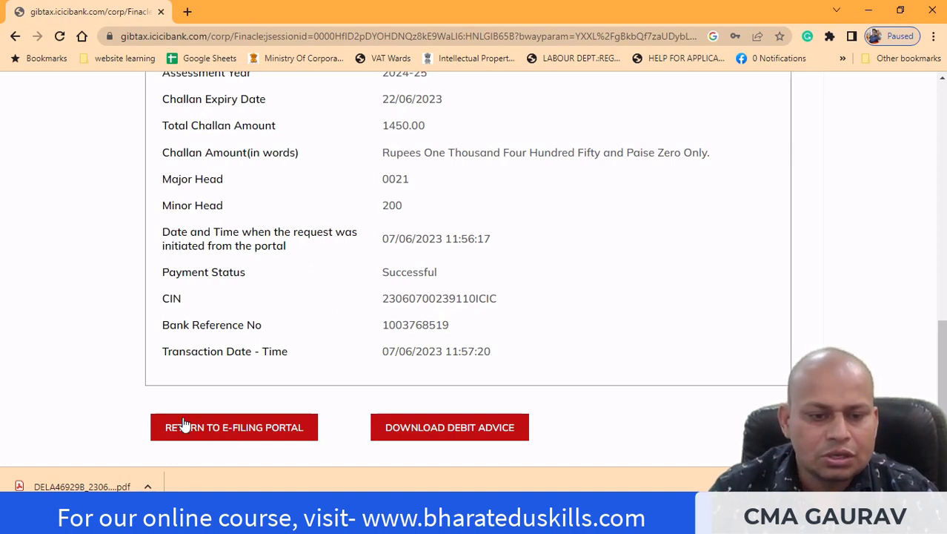
{"action": "left_click", "coordinate": [253, 428]}
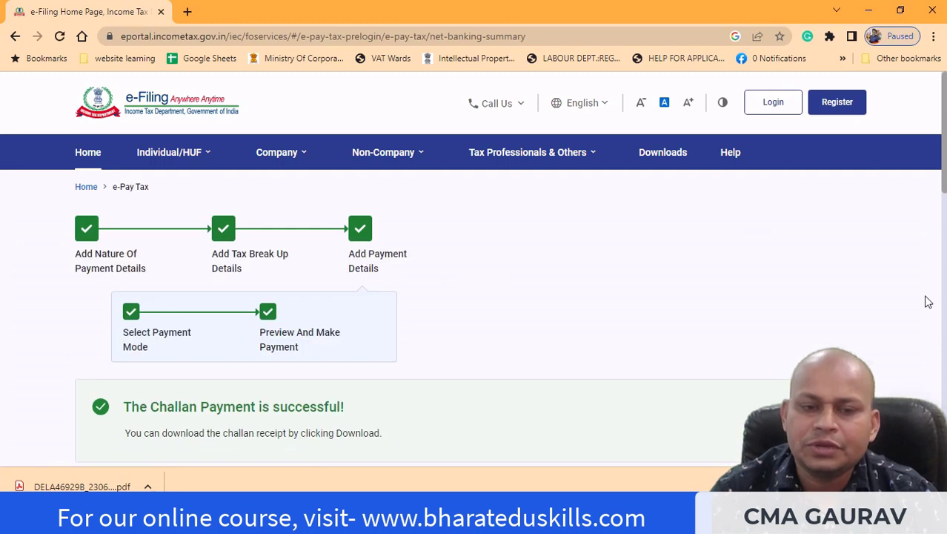
Step: Review the payment summary, then download the challan receipt PDF and open it
{"action": "scroll", "coordinate": [674, 271], "scroll_direction": "down", "scroll_amount": 3}
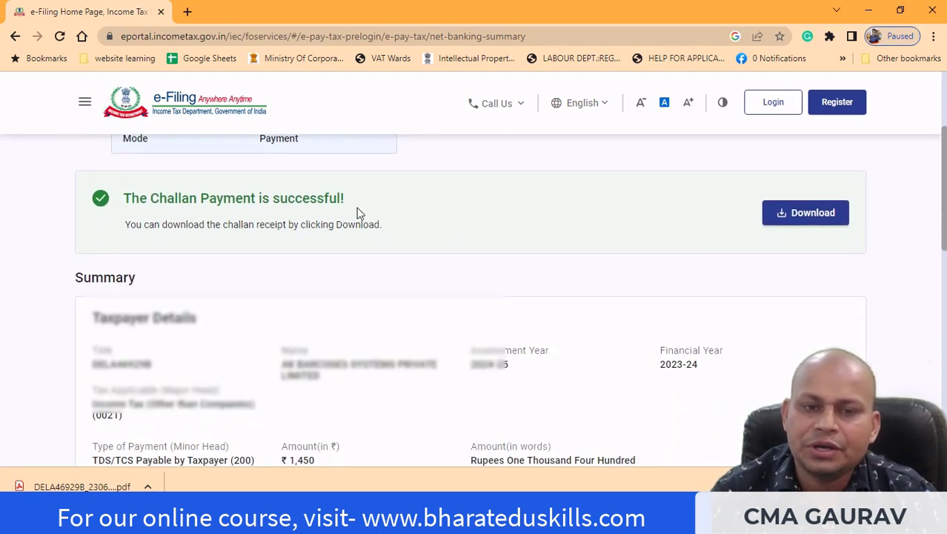
{"action": "scroll", "coordinate": [477, 221], "scroll_direction": "down", "scroll_amount": 2}
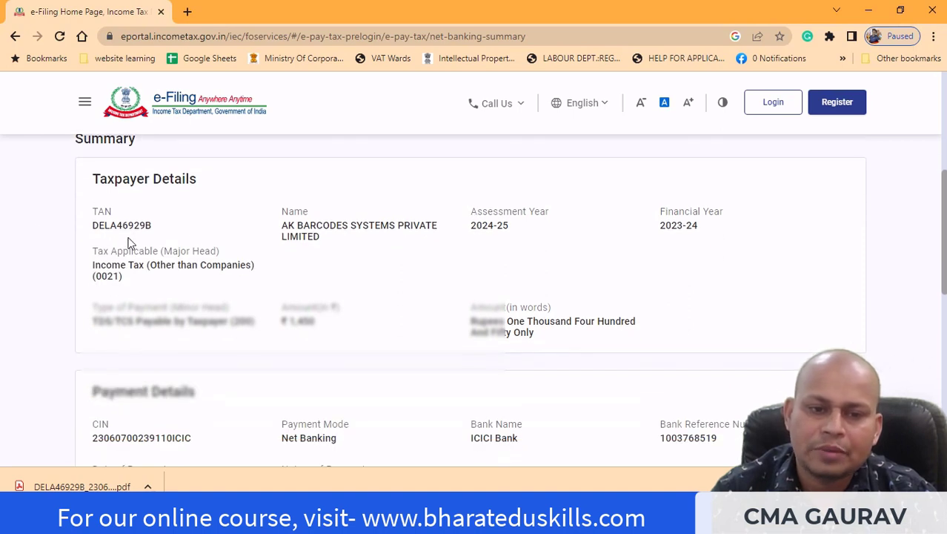
{"action": "scroll", "coordinate": [450, 332], "scroll_direction": "down", "scroll_amount": 2}
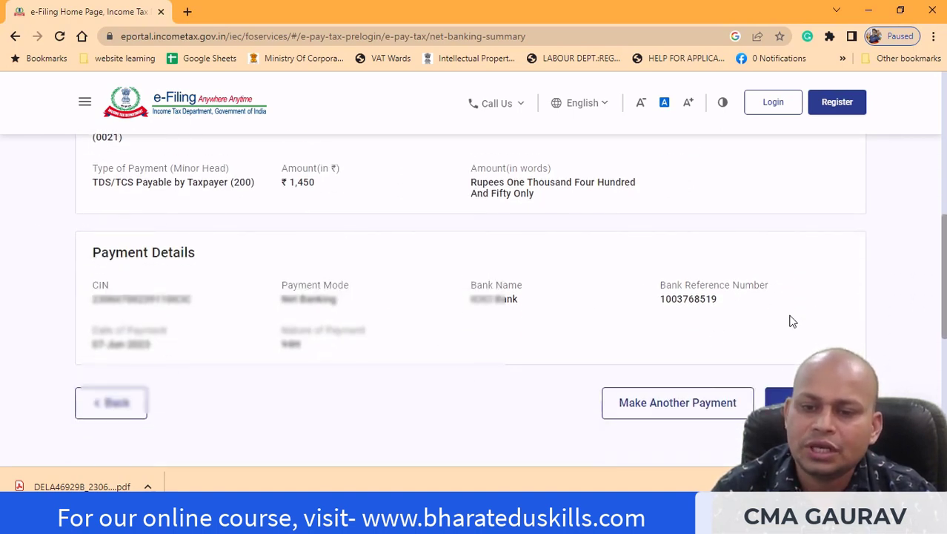
{"action": "scroll", "coordinate": [803, 264], "scroll_direction": "up", "scroll_amount": 4}
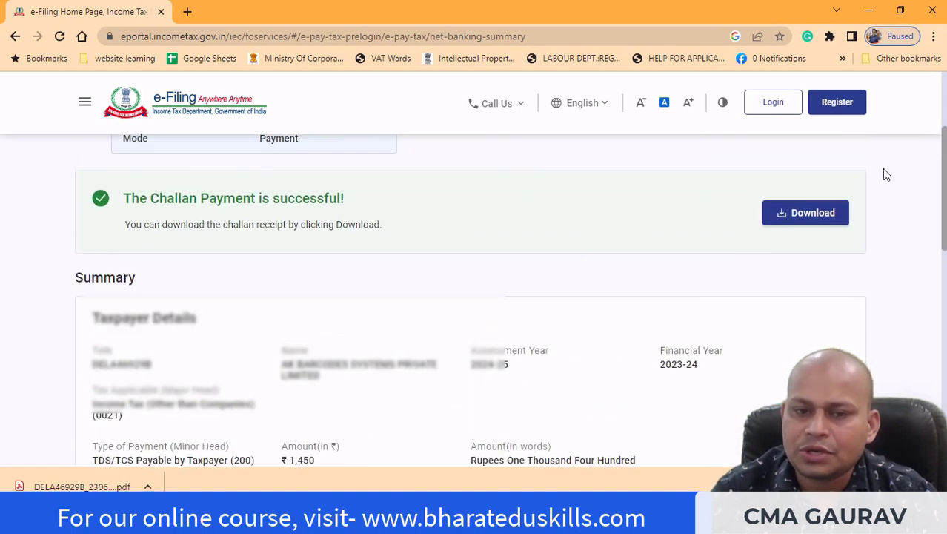
{"action": "left_click", "coordinate": [790, 214]}
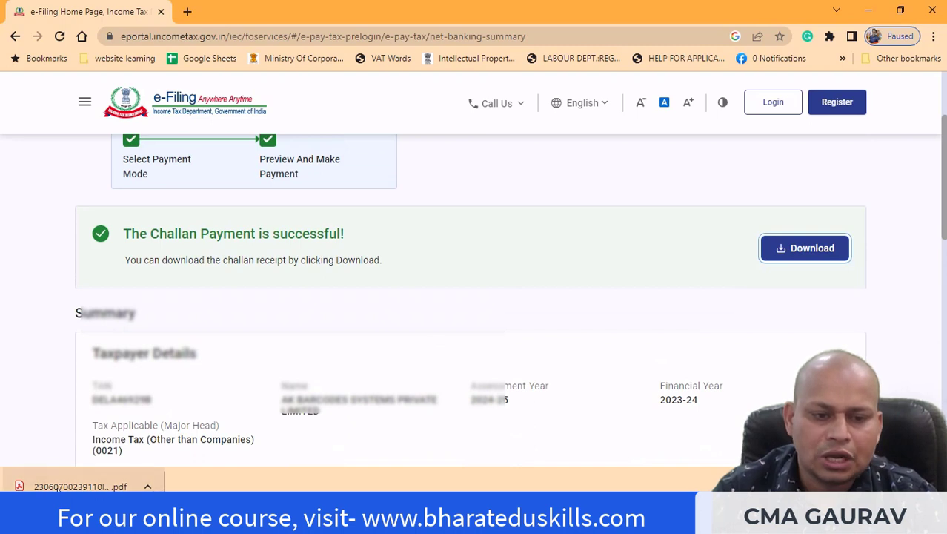
{"action": "left_click", "coordinate": [58, 487]}
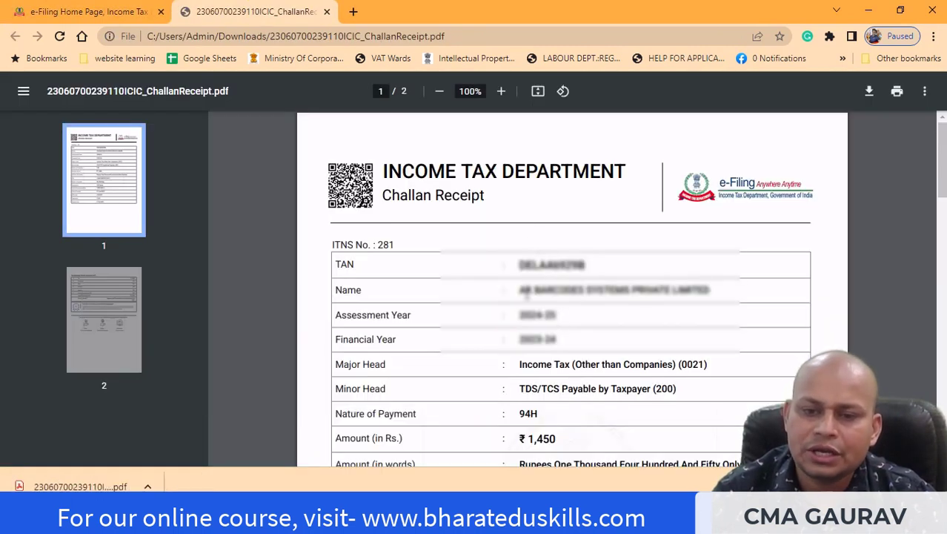
Step: Check the receipt PDF, highlighting minor head code 200 and the challan number, then return to the e-Filing tab
{"action": "scroll", "coordinate": [632, 356], "scroll_direction": "down", "scroll_amount": 3}
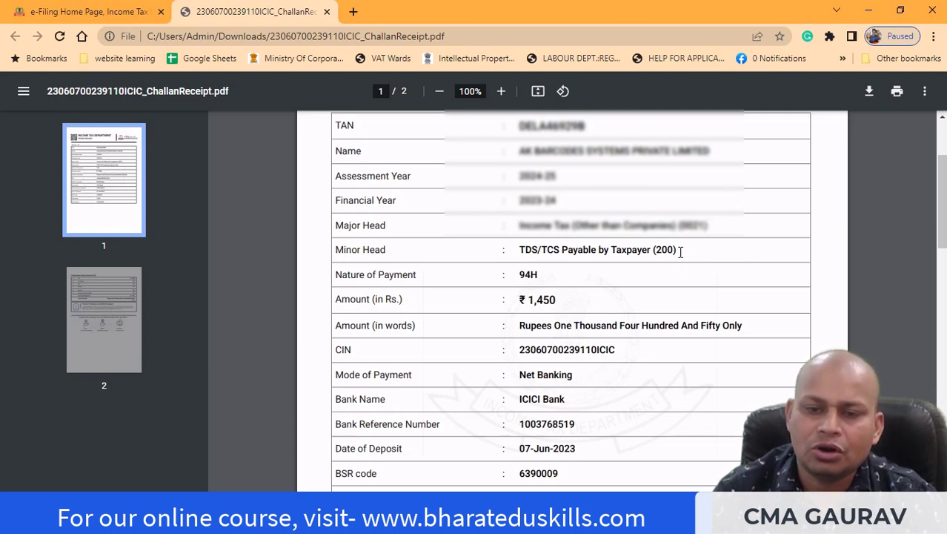
{"action": "left_click_drag", "start_coordinate": [680, 251], "coordinate": [653, 250]}
{"action": "left_click", "coordinate": [556, 279]}
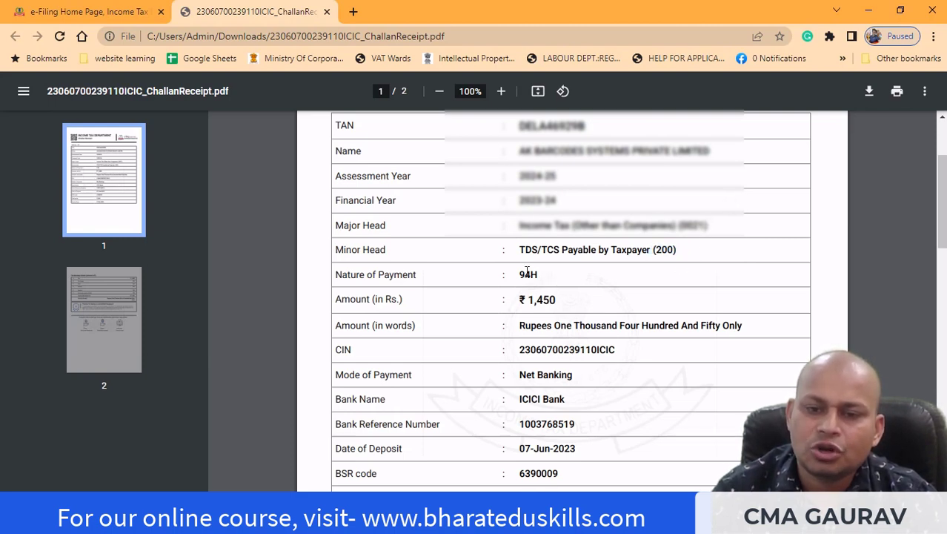
{"action": "left_click_drag", "start_coordinate": [532, 300], "coordinate": [575, 299]}
{"action": "scroll", "coordinate": [519, 389], "scroll_direction": "down", "scroll_amount": 3}
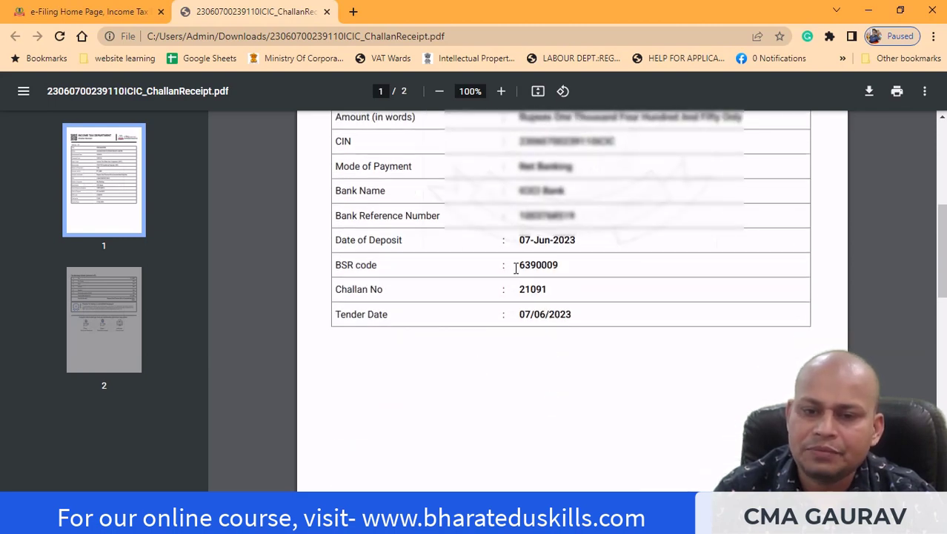
{"action": "left_click_drag", "start_coordinate": [516, 268], "coordinate": [524, 290]}
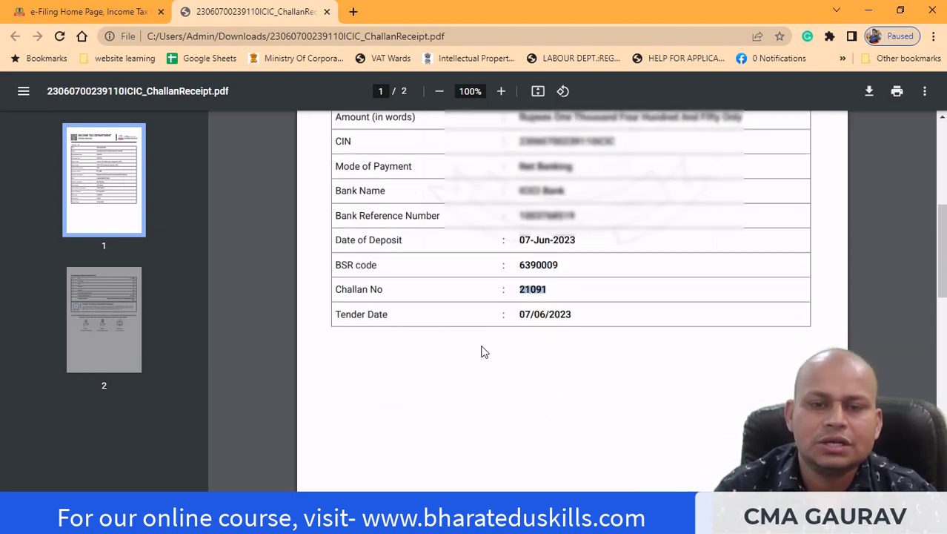
{"action": "scroll", "coordinate": [485, 356], "scroll_direction": "up", "scroll_amount": 5}
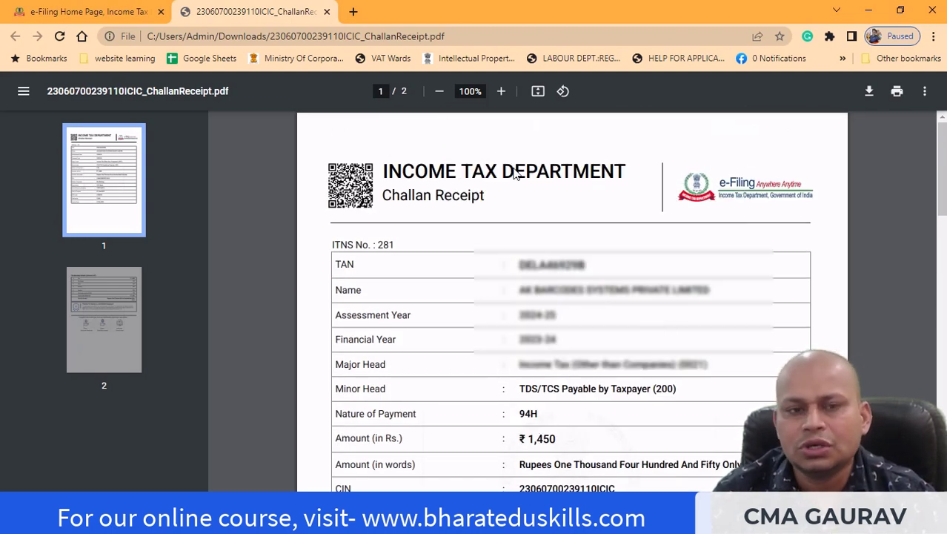
{"action": "left_click", "coordinate": [105, 14]}
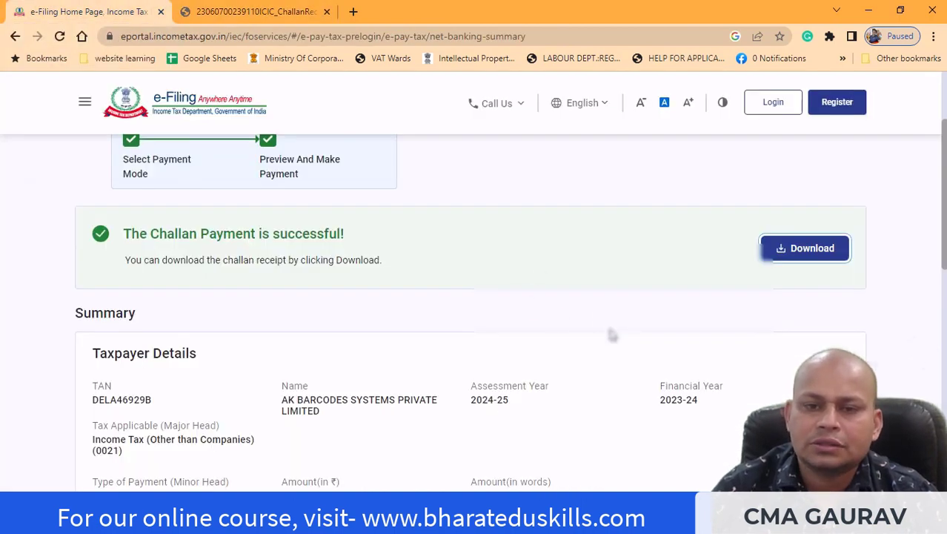
Step: Go to the portal login page and submit the TDS account's user ID
{"action": "scroll", "coordinate": [610, 333], "scroll_direction": "up", "scroll_amount": 2}
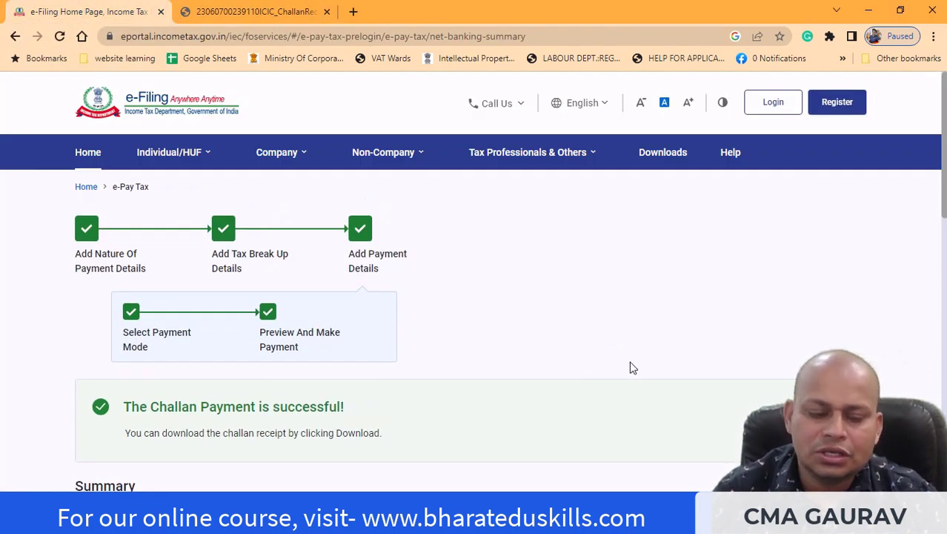
{"action": "left_click", "coordinate": [779, 105]}
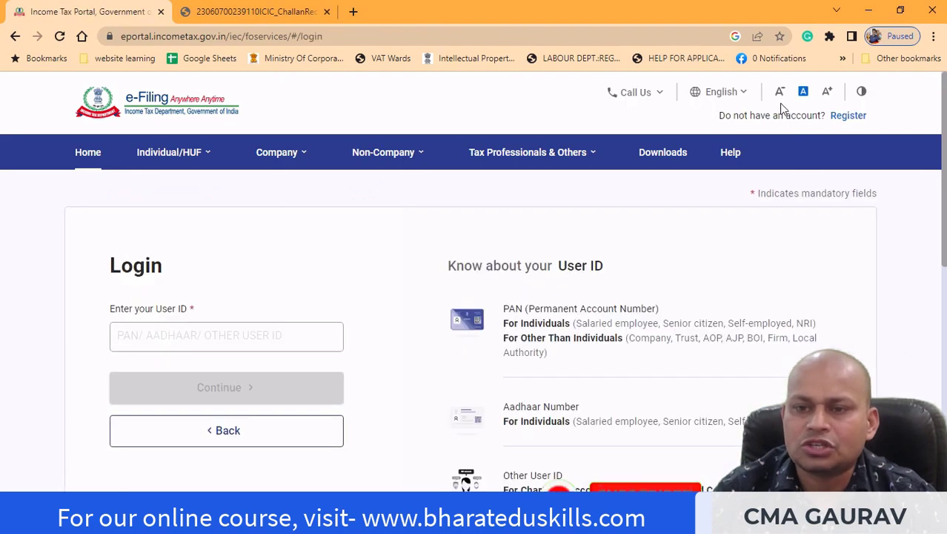
{"action": "left_click", "coordinate": [91, 150]}
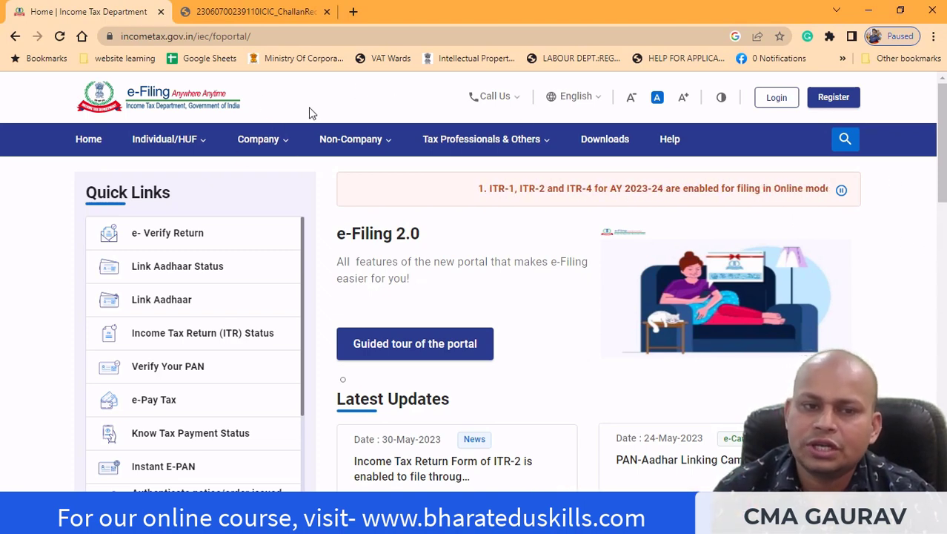
{"action": "left_click", "coordinate": [778, 98]}
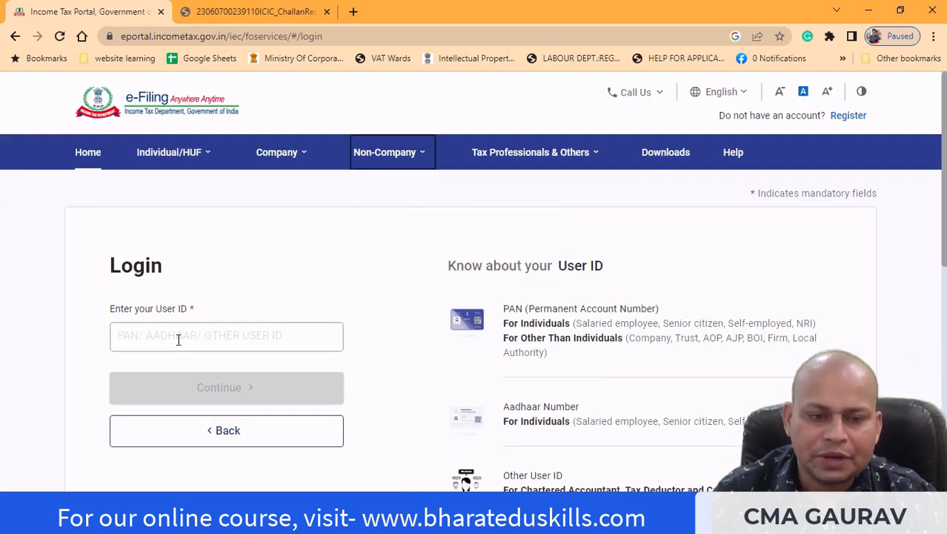
{"action": "left_click", "coordinate": [180, 335]}
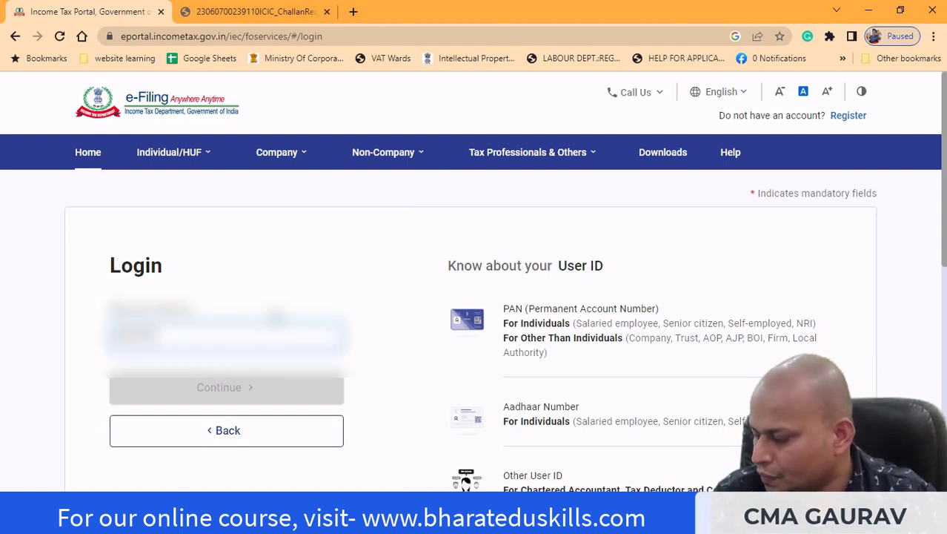
{"action": "type", "text": "*****"}
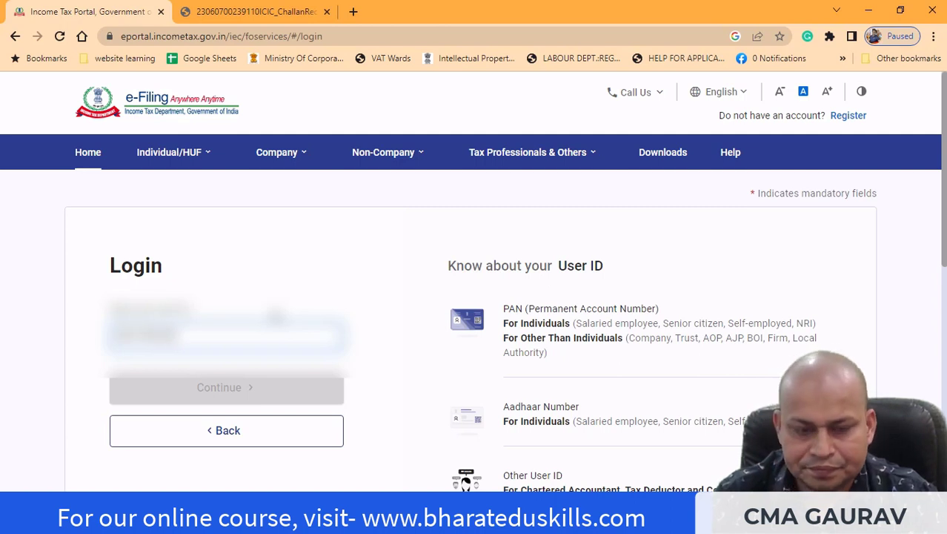
{"action": "left_click", "coordinate": [223, 396]}
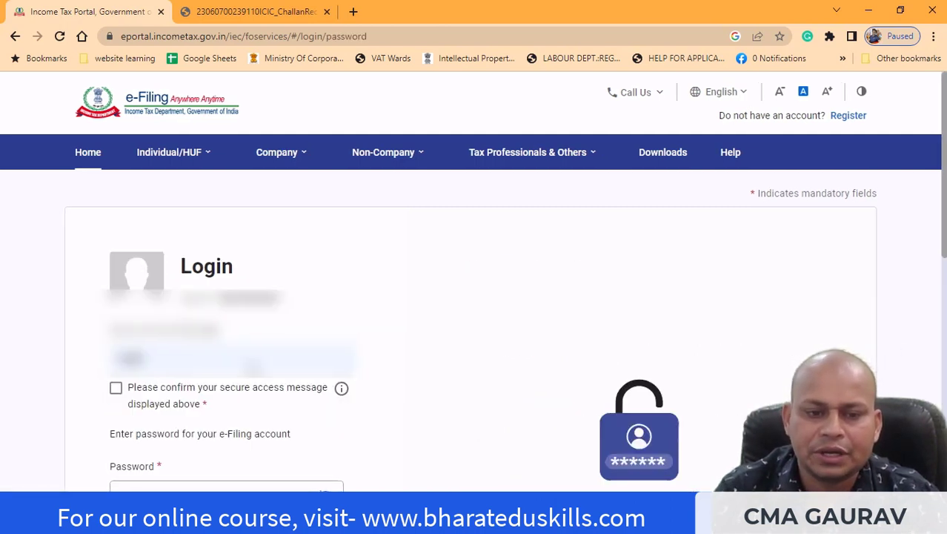
Step: Confirm the secure access message and log in with the account password
{"action": "scroll", "coordinate": [211, 277], "scroll_direction": "down", "scroll_amount": 2}
{"action": "left_click", "coordinate": [116, 287]}
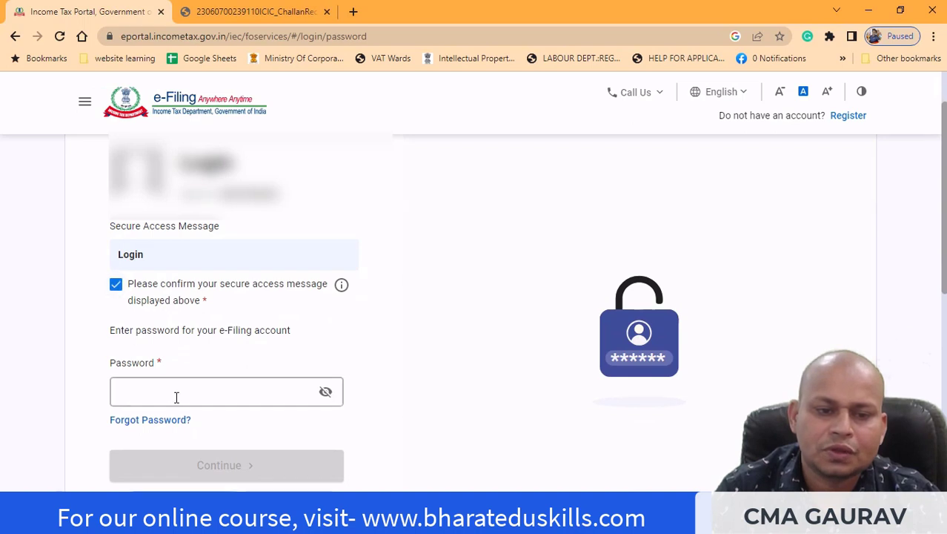
{"action": "left_click", "coordinate": [176, 396]}
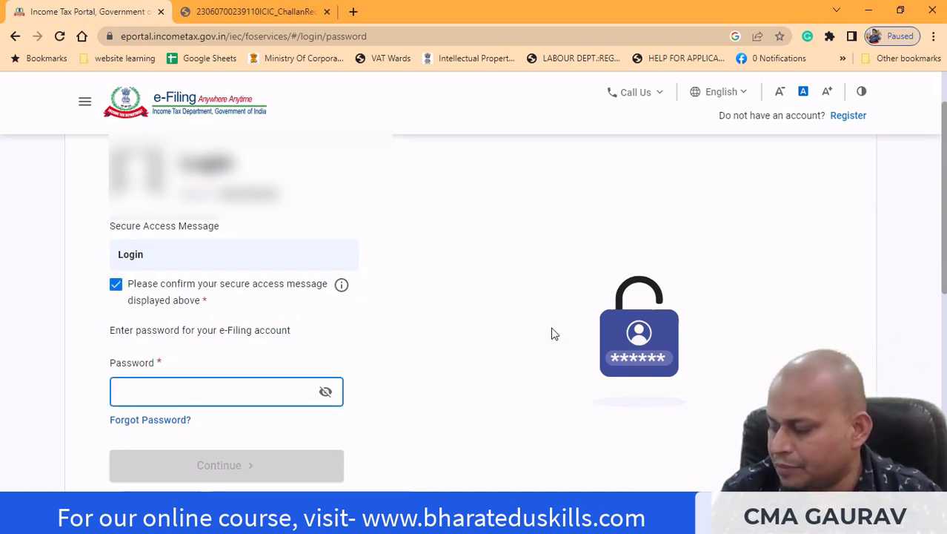
{"action": "type", "text": "••"}
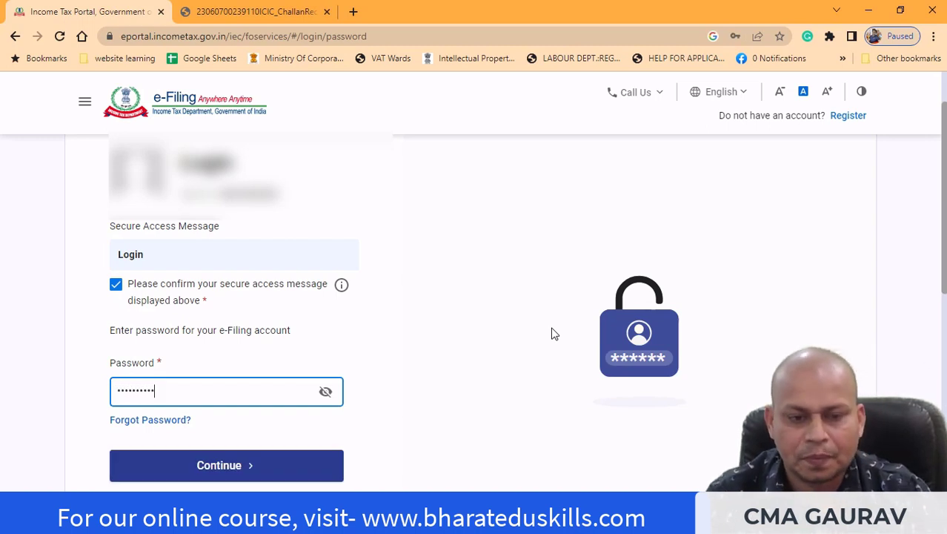
{"action": "left_click", "coordinate": [299, 473]}
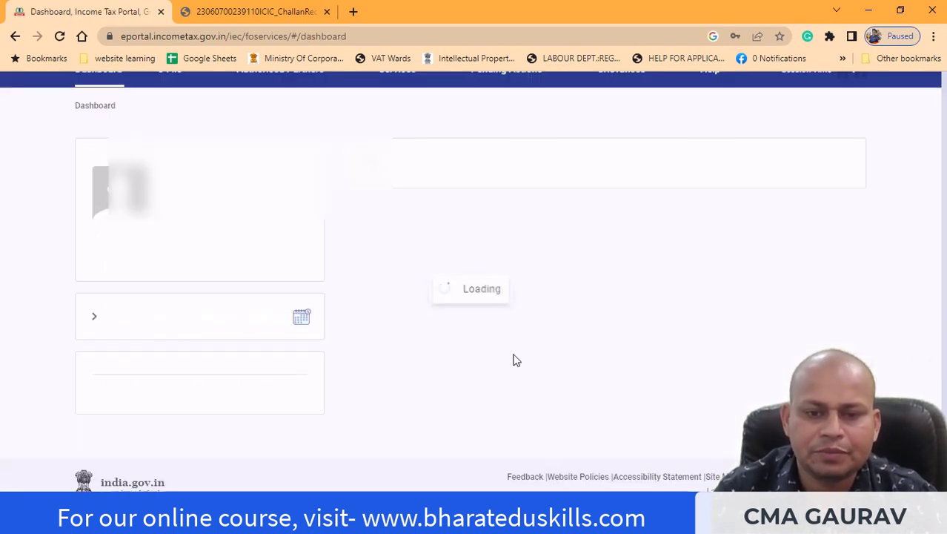
{"action": "scroll", "coordinate": [518, 347], "scroll_direction": "up", "scroll_amount": 2}
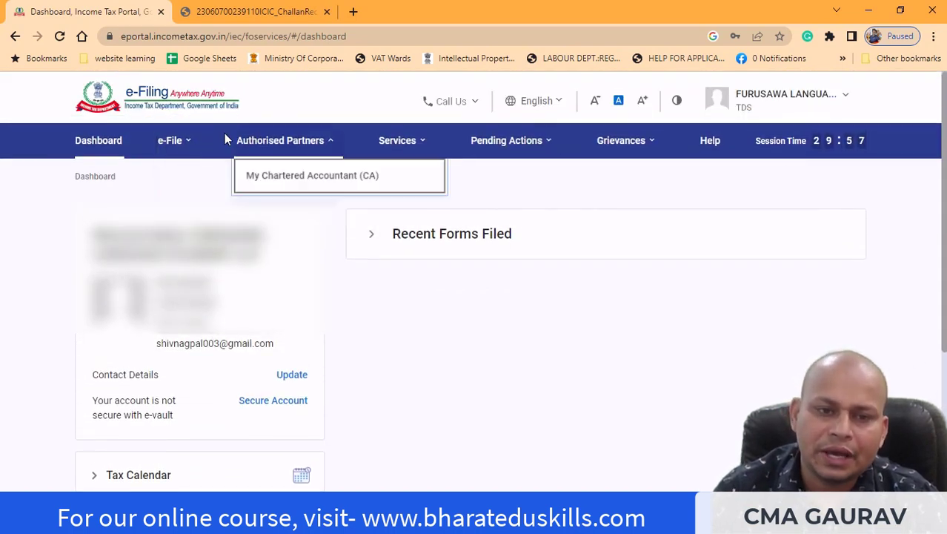
{"action": "mouse_move", "coordinate": [179, 141]}
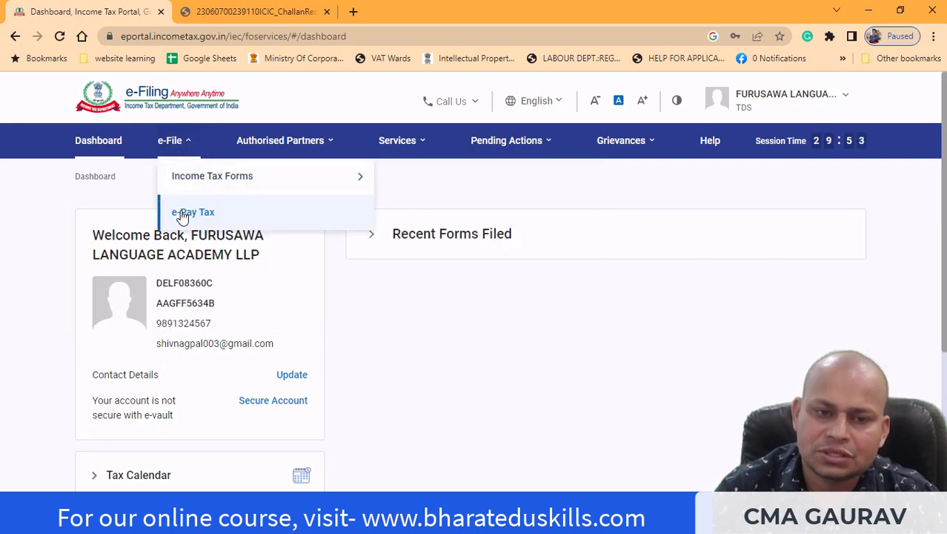
Step: Start a new e-Pay Tax payment for Assessment Year 2024-25
{"action": "left_click", "coordinate": [182, 214]}
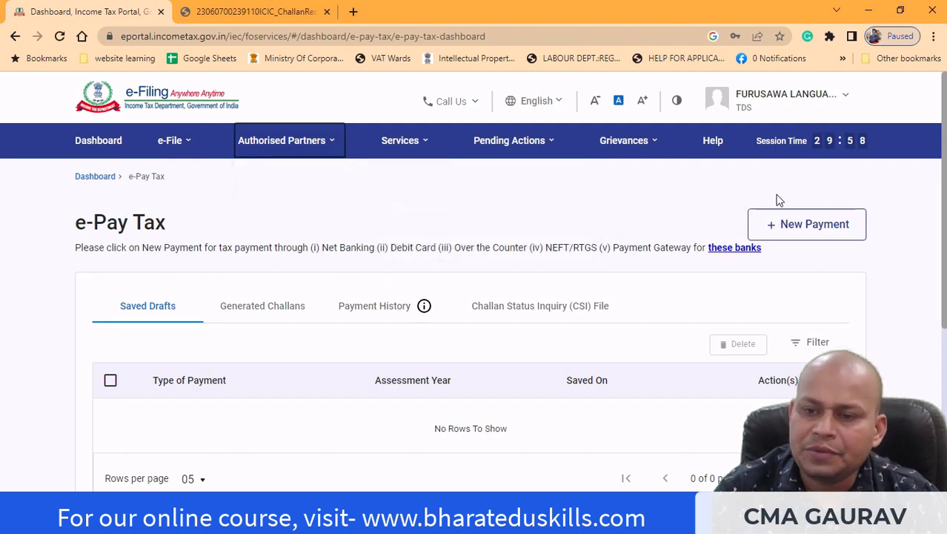
{"action": "left_click", "coordinate": [813, 232]}
{"action": "scroll", "coordinate": [508, 290], "scroll_direction": "down", "scroll_amount": 2}
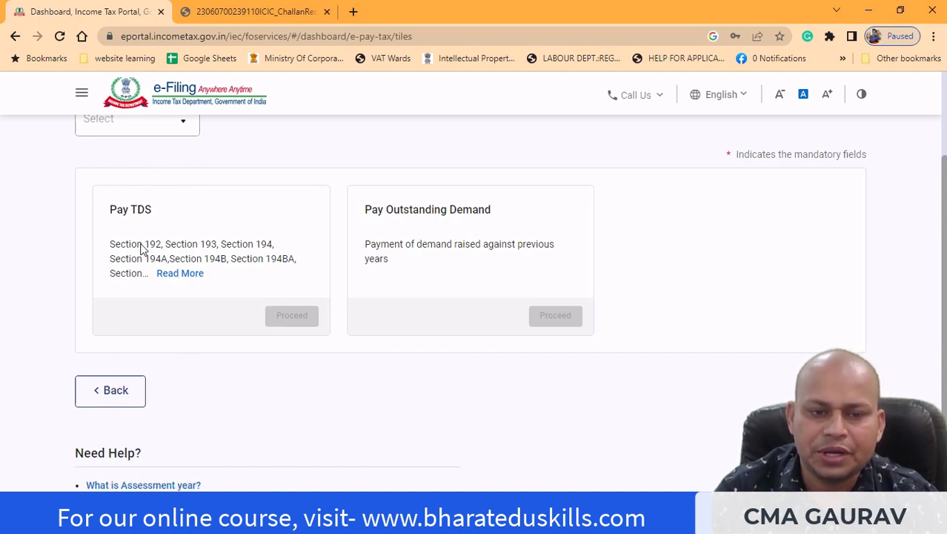
{"action": "scroll", "coordinate": [200, 223], "scroll_direction": "up", "scroll_amount": 1}
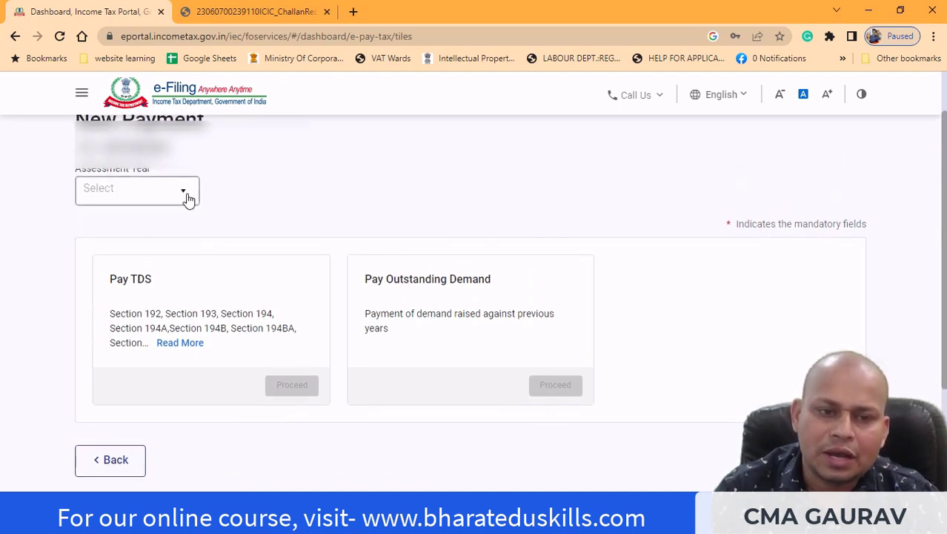
{"action": "left_click", "coordinate": [170, 194]}
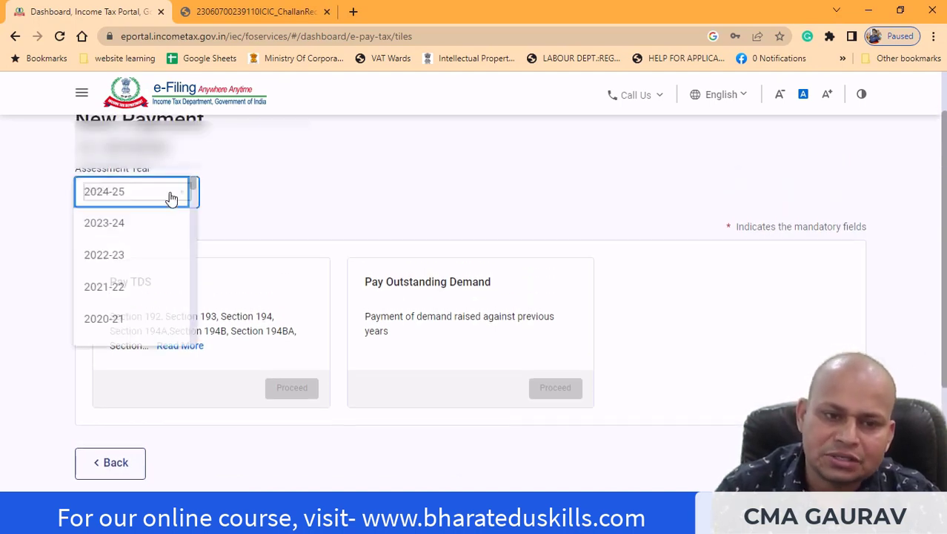
{"action": "left_click", "coordinate": [106, 194]}
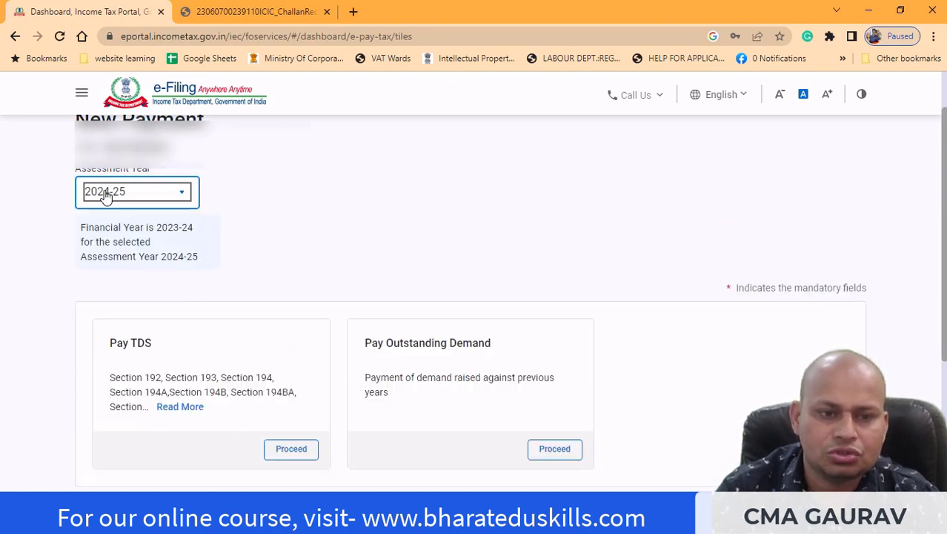
{"action": "scroll", "coordinate": [252, 318], "scroll_direction": "down", "scroll_amount": 1}
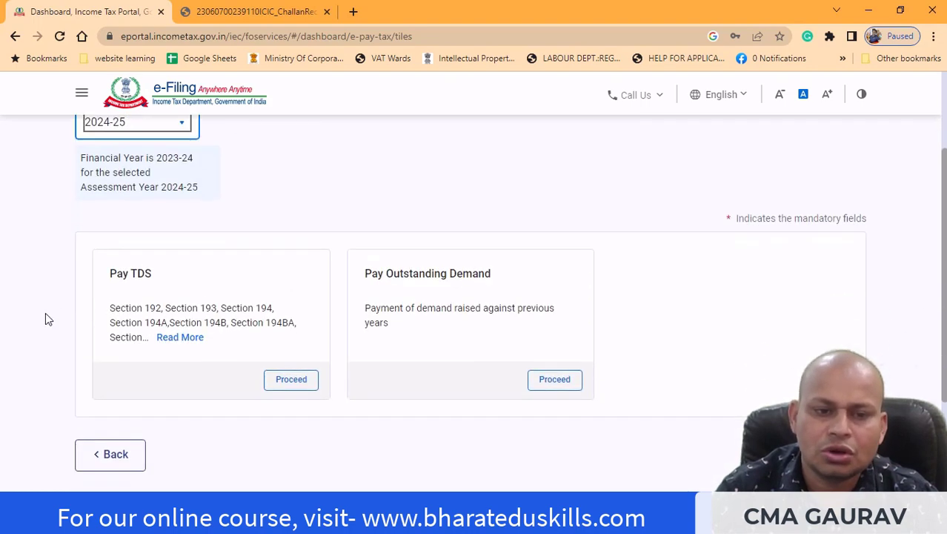
Step: Proceed with Pay TDS, search 'rent' and choose Rent (section 194I) as payment nature
{"action": "left_click", "coordinate": [291, 379]}
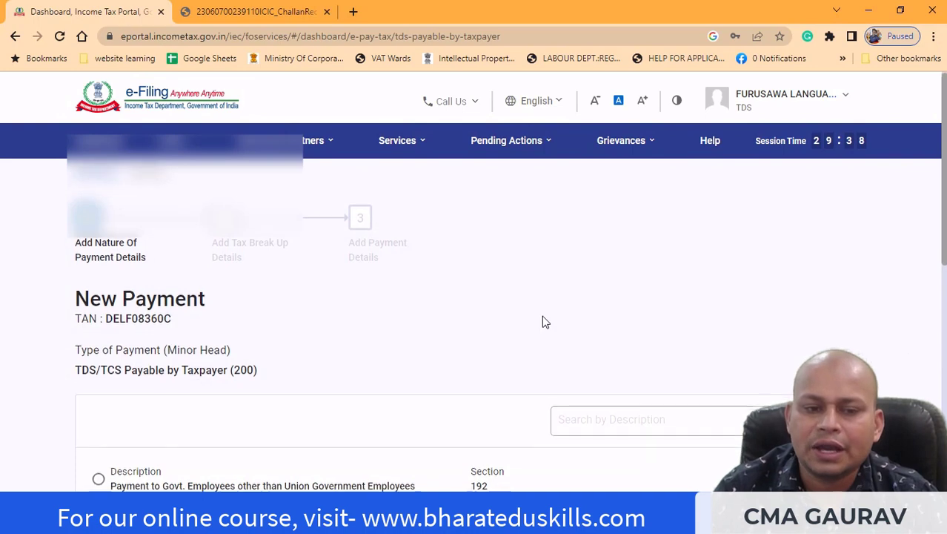
{"action": "scroll", "coordinate": [544, 321], "scroll_direction": "down", "scroll_amount": 2}
{"action": "left_click", "coordinate": [621, 249]}
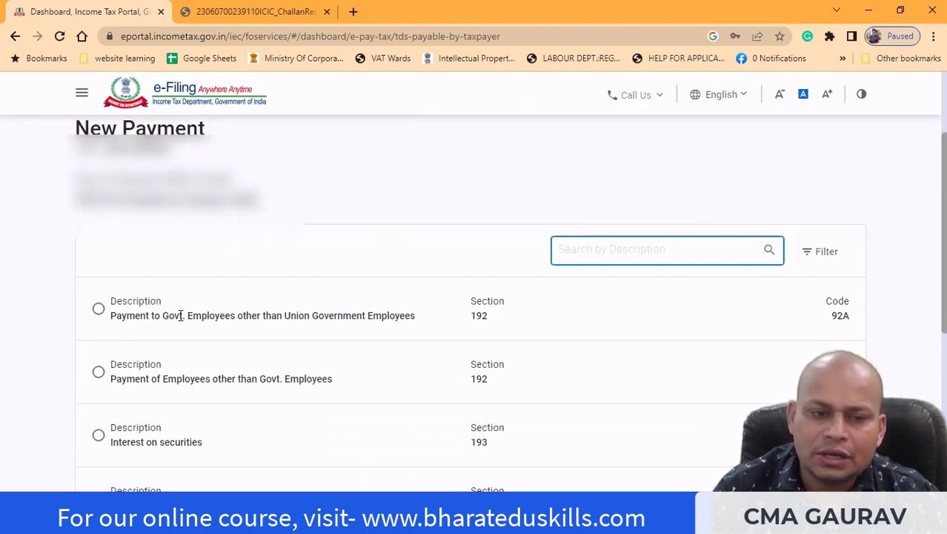
{"action": "scroll", "coordinate": [180, 315], "scroll_direction": "down", "scroll_amount": 3}
{"action": "scroll", "coordinate": [442, 359], "scroll_direction": "up", "scroll_amount": 3}
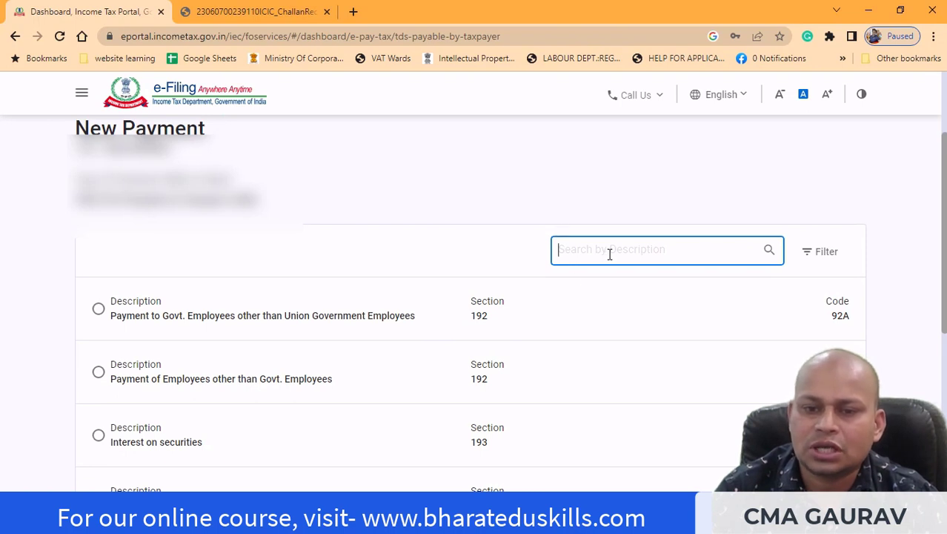
{"action": "type", "text": "rent"}
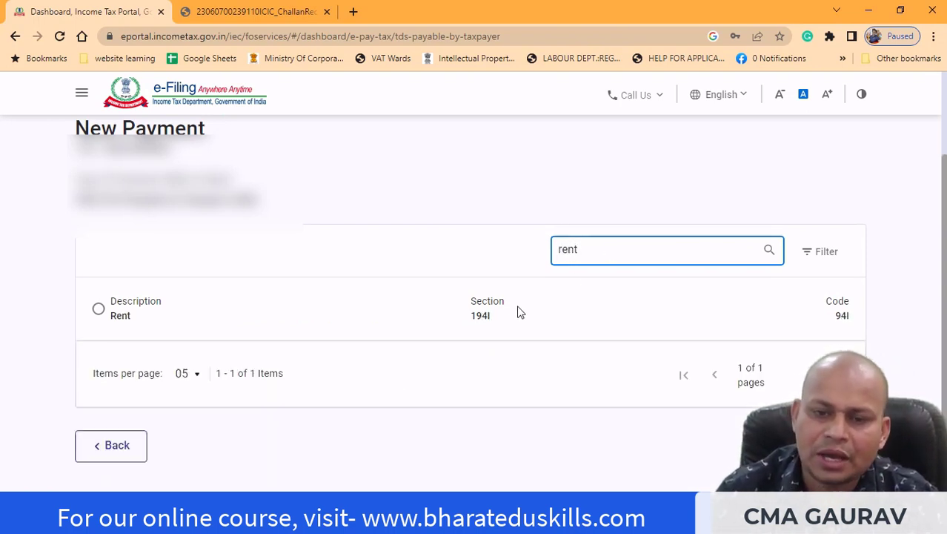
{"action": "left_click", "coordinate": [98, 308]}
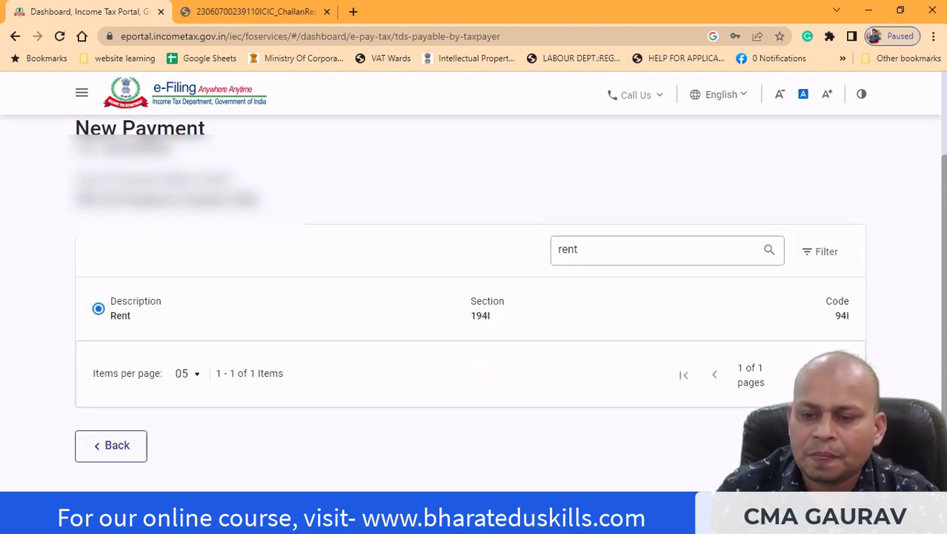
{"action": "left_click", "coordinate": [821, 445]}
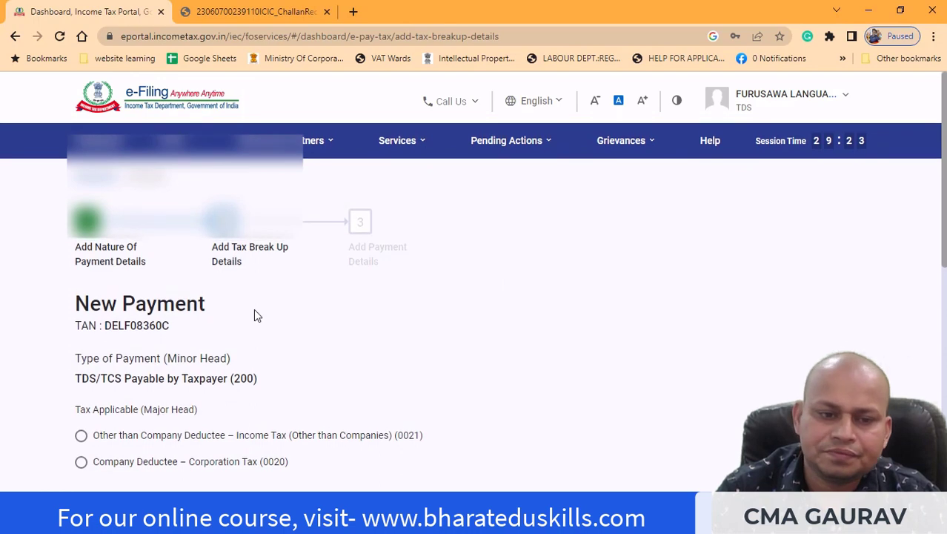
Step: Select major head 0021 Income Tax (Other than Companies) and enter tax of 8500
{"action": "scroll", "coordinate": [254, 308], "scroll_direction": "down", "scroll_amount": 3}
{"action": "scroll", "coordinate": [48, 232], "scroll_direction": "up", "scroll_amount": 1}
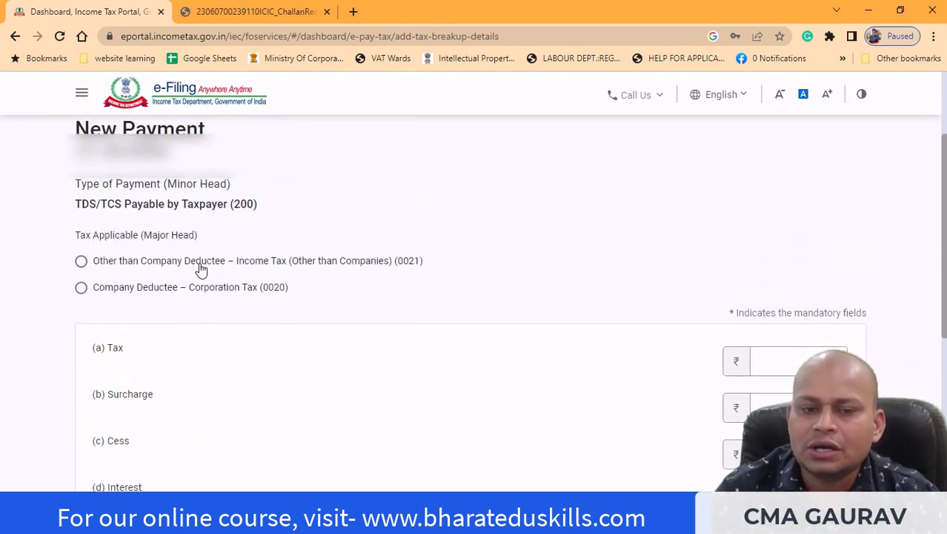
{"action": "left_click", "coordinate": [81, 261]}
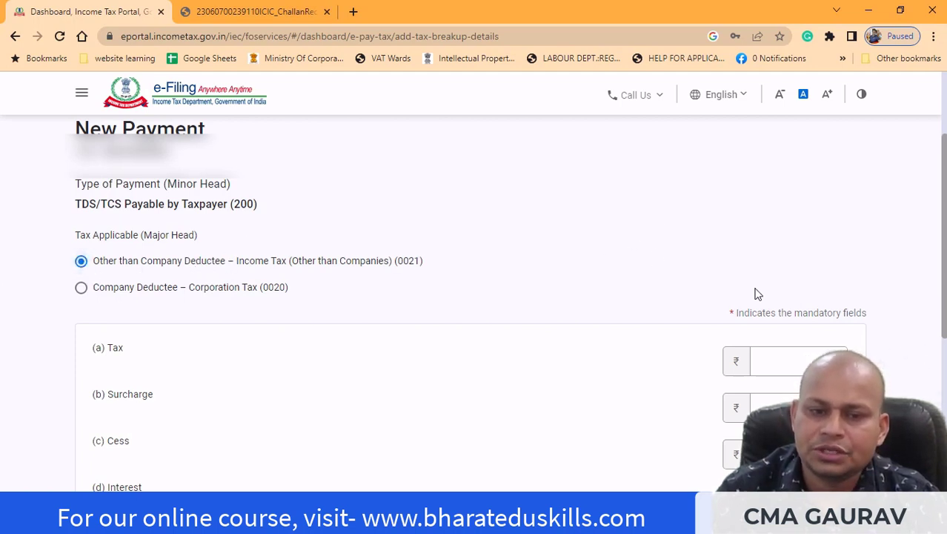
{"action": "left_click", "coordinate": [795, 361]}
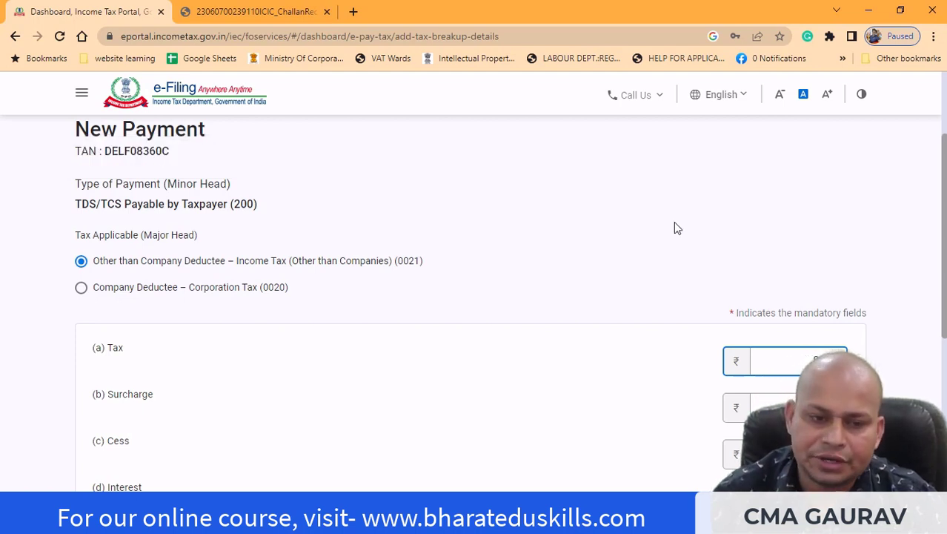
{"action": "type", "text": "8500"}
{"action": "scroll", "coordinate": [665, 287], "scroll_direction": "down", "scroll_amount": 3}
{"action": "scroll", "coordinate": [662, 281], "scroll_direction": "down", "scroll_amount": 2}
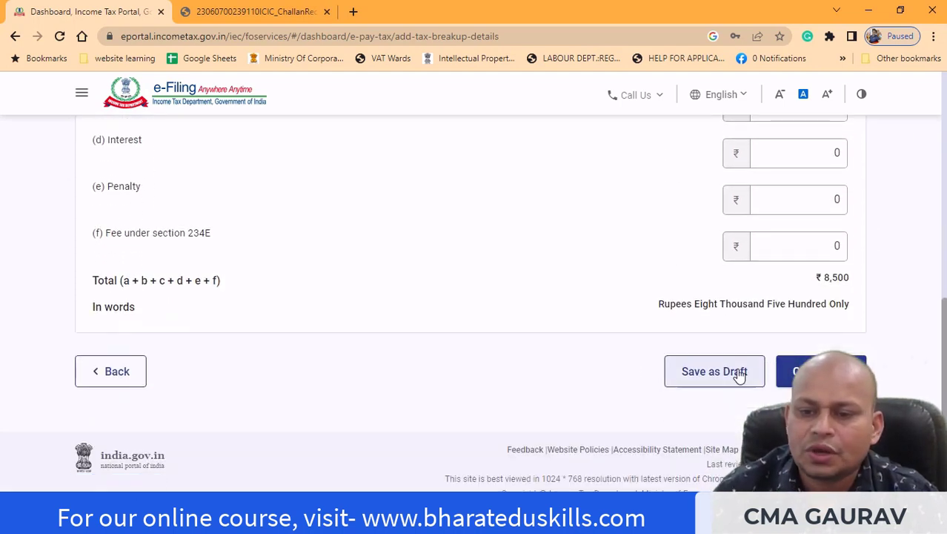
{"action": "left_click", "coordinate": [807, 371]}
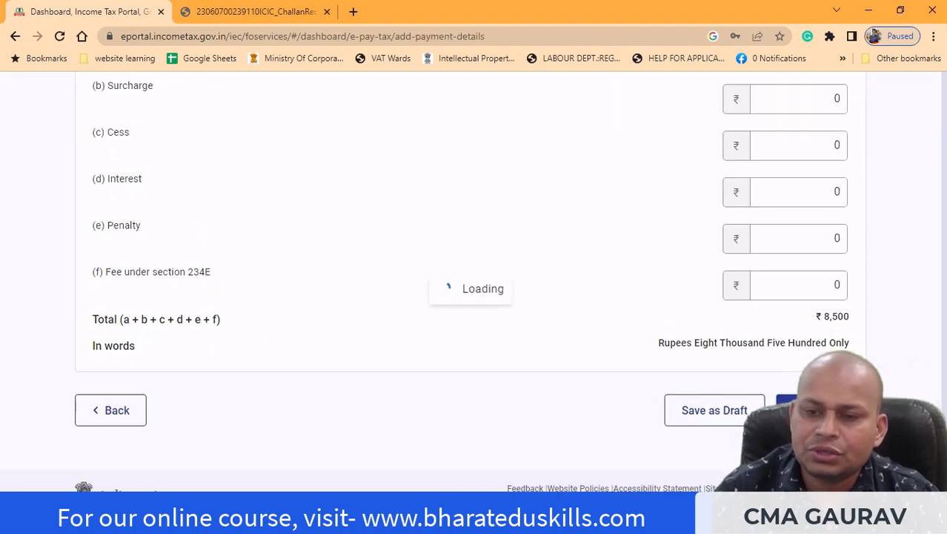
Step: Pay through Payment Gateway with State Bank Of India and continue to the challan preview
{"action": "scroll", "coordinate": [478, 309], "scroll_direction": "down", "scroll_amount": 2}
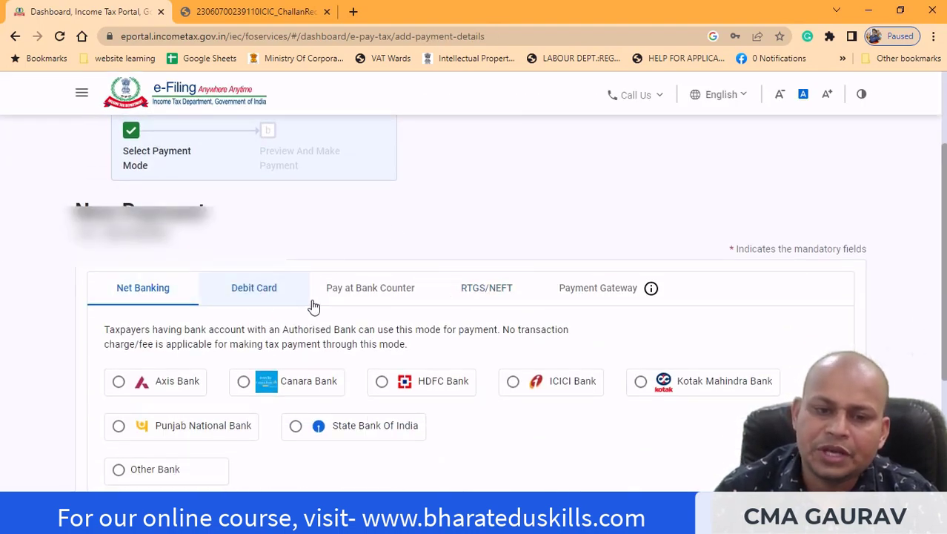
{"action": "left_click", "coordinate": [597, 291]}
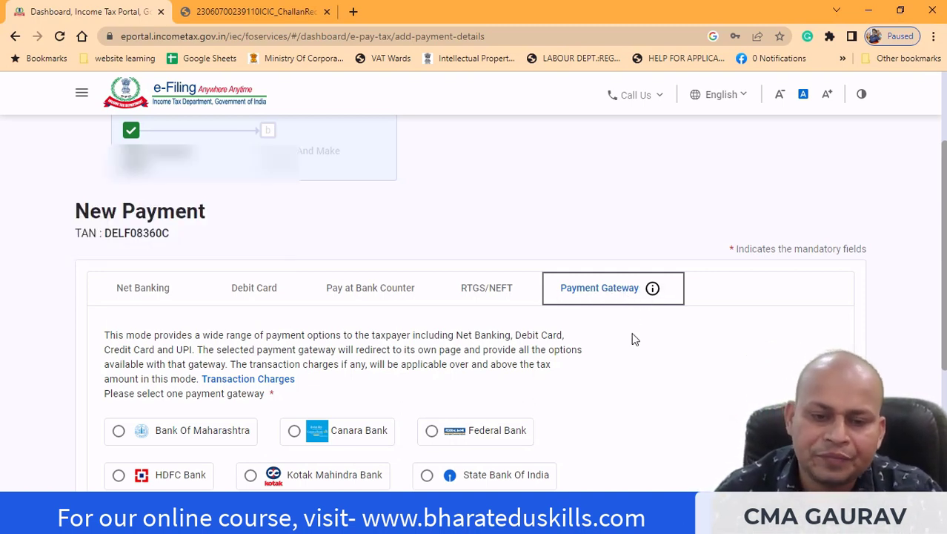
{"action": "scroll", "coordinate": [634, 339], "scroll_direction": "down", "scroll_amount": 1}
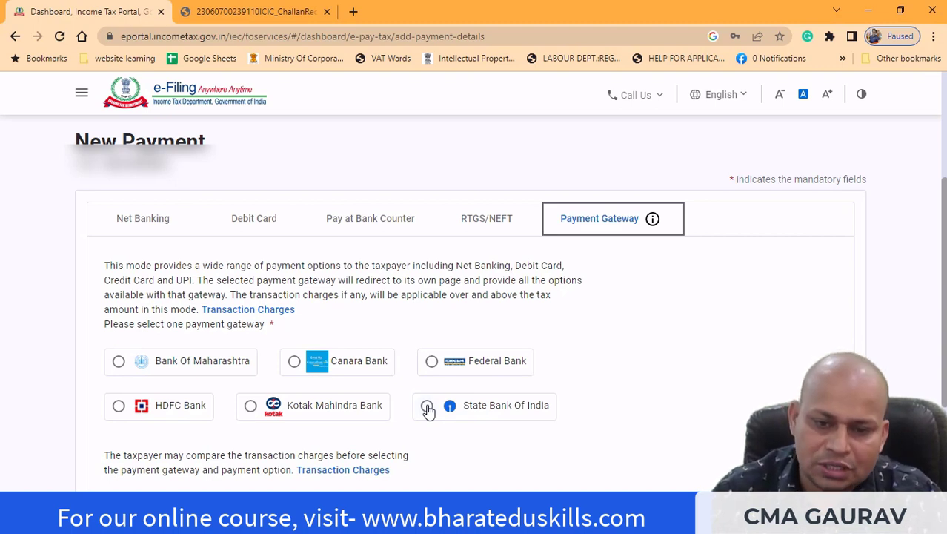
{"action": "scroll", "coordinate": [676, 352], "scroll_direction": "down", "scroll_amount": 3}
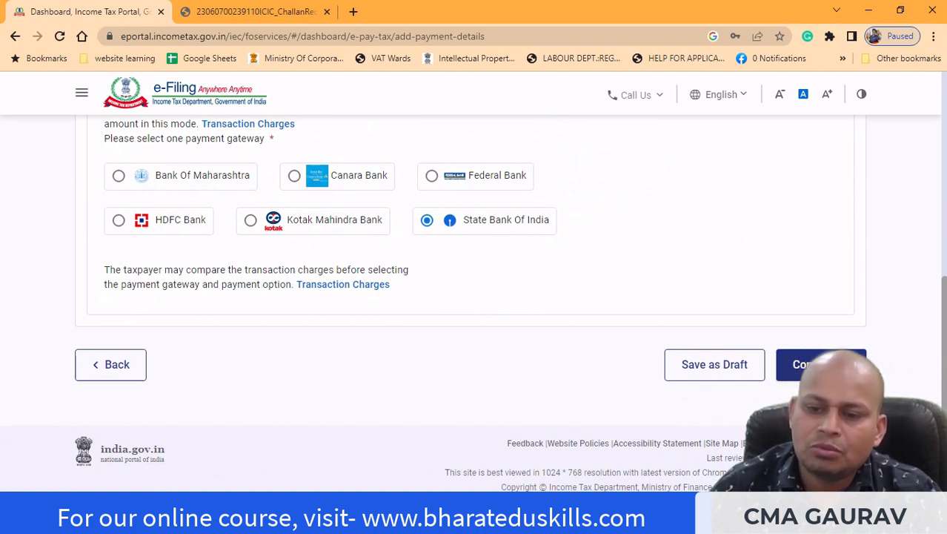
{"action": "left_click", "coordinate": [820, 364]}
{"action": "scroll", "coordinate": [603, 316], "scroll_direction": "down", "scroll_amount": 4}
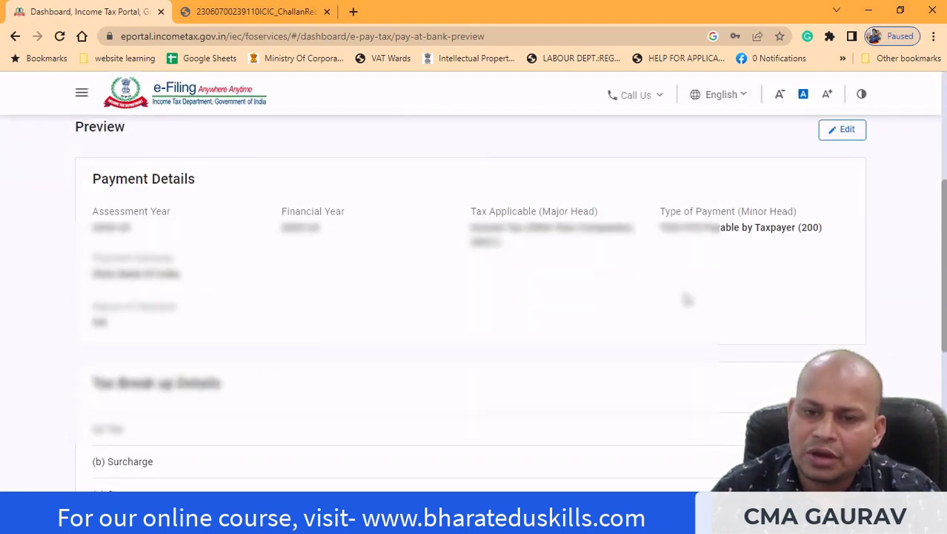
Step: Choose Pay Now, agree to the terms and conditions, and submit the challan to the bank
{"action": "left_click_drag", "start_coordinate": [944, 191], "coordinate": [944, 246]}
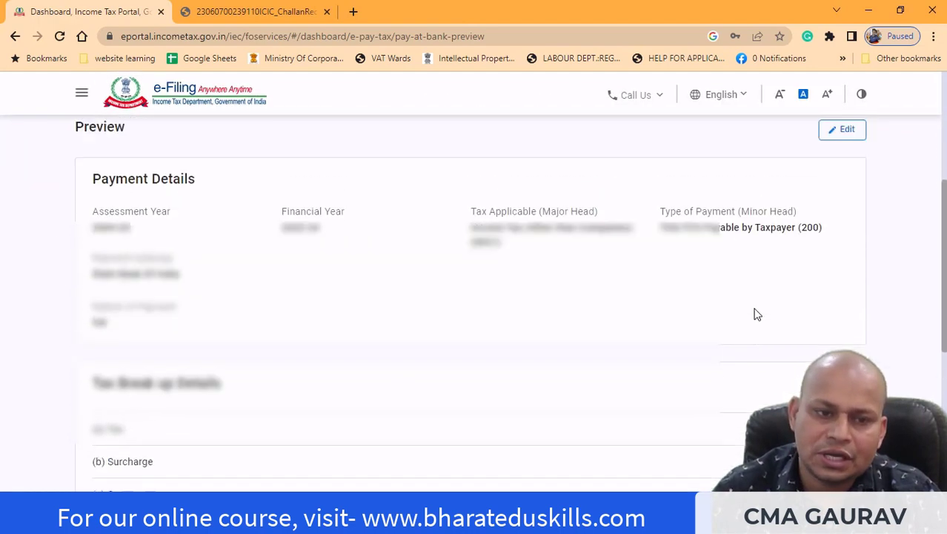
{"action": "scroll", "coordinate": [841, 291], "scroll_direction": "down", "scroll_amount": 5}
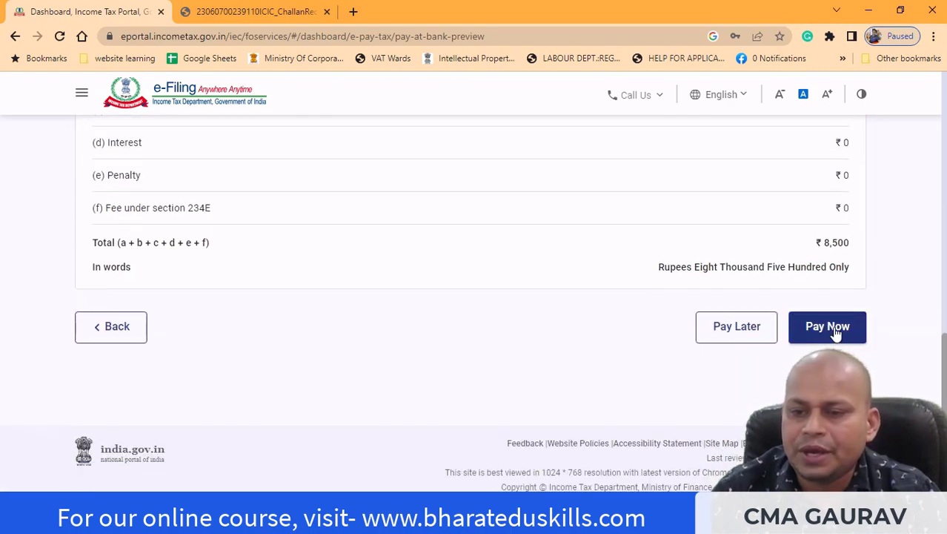
{"action": "left_click", "coordinate": [828, 327]}
{"action": "scroll", "coordinate": [306, 393], "scroll_direction": "down", "scroll_amount": 10}
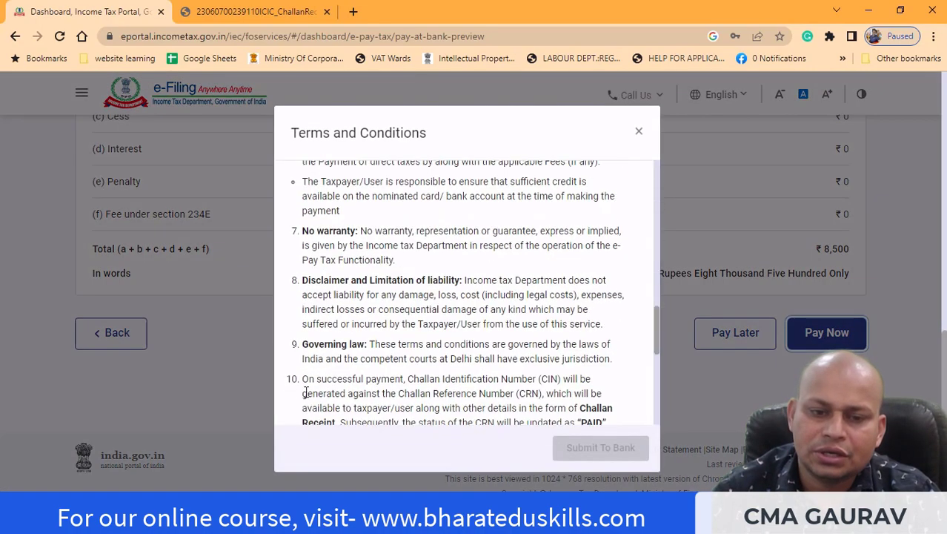
{"action": "scroll", "coordinate": [306, 392], "scroll_direction": "down", "scroll_amount": 5}
{"action": "left_click", "coordinate": [307, 416]}
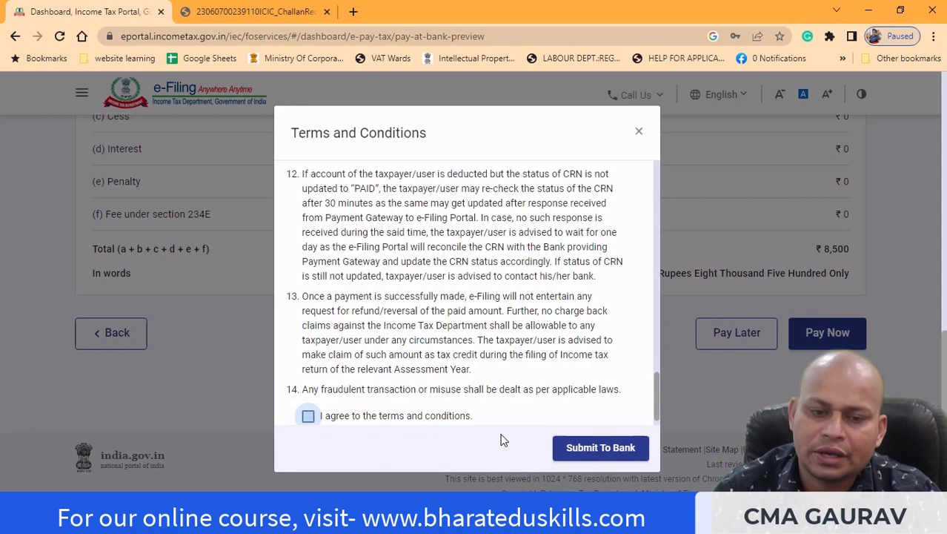
{"action": "left_click", "coordinate": [603, 447]}
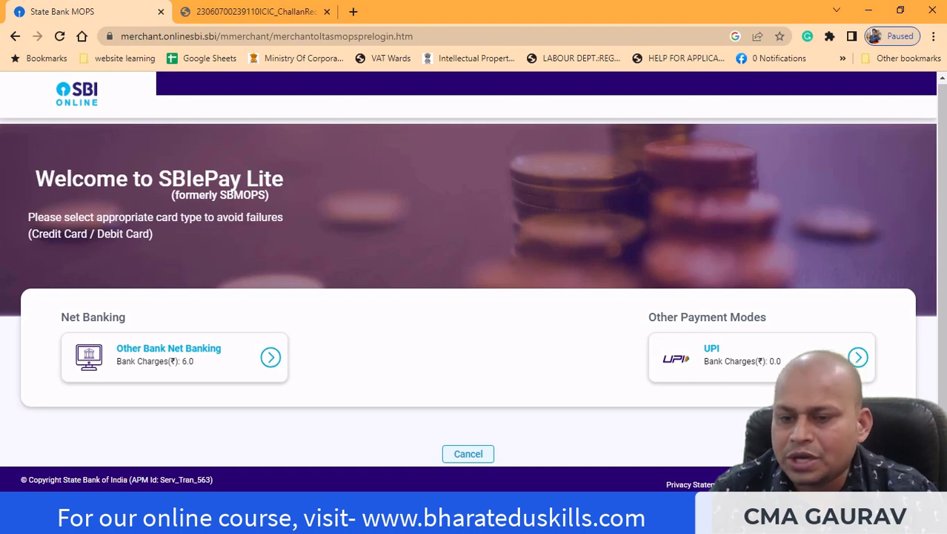
Step: Pay the ₹8,500 challan by UPI using the QR code option
{"action": "left_click", "coordinate": [750, 368]}
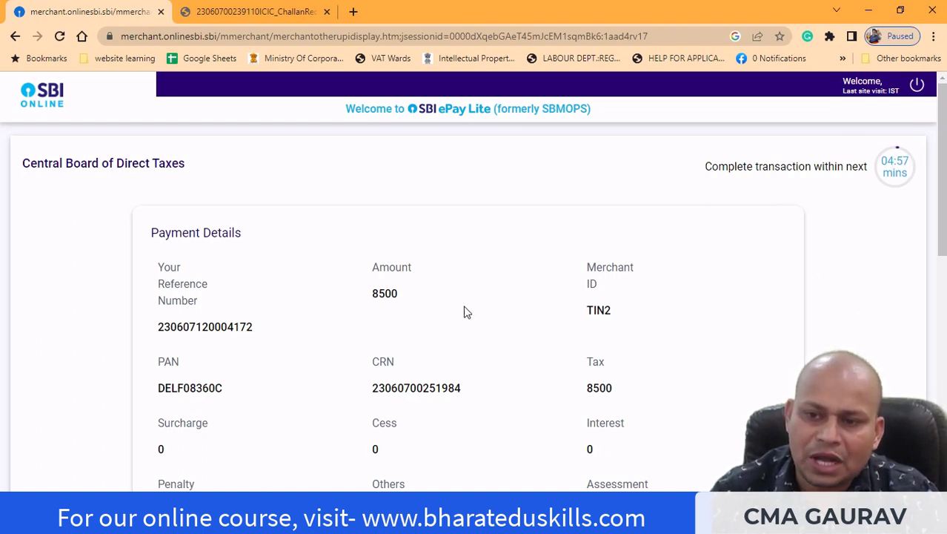
{"action": "scroll", "coordinate": [465, 311], "scroll_direction": "down", "scroll_amount": 7}
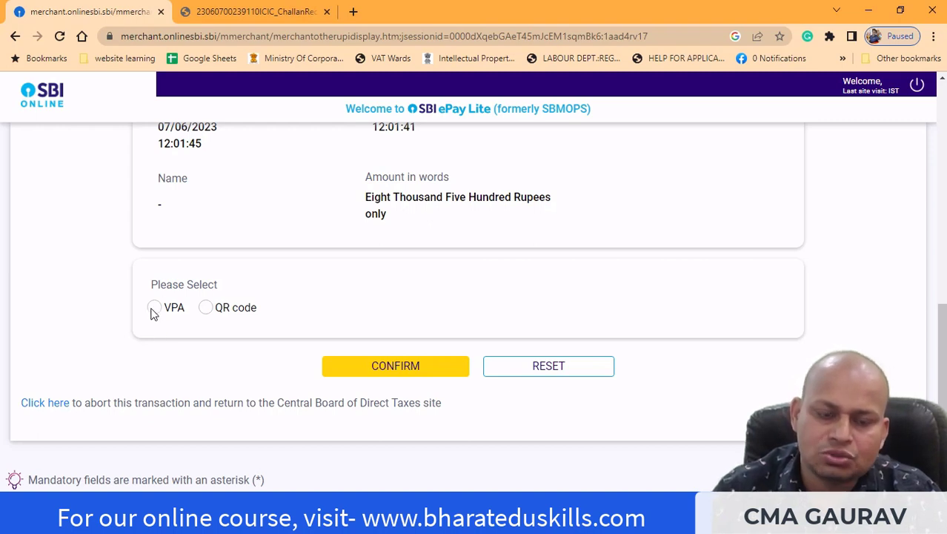
{"action": "left_click", "coordinate": [205, 308]}
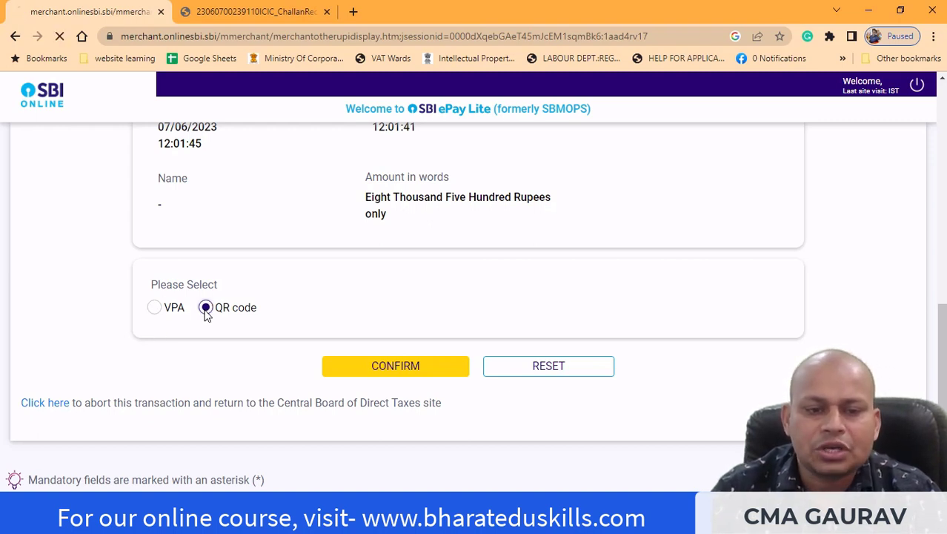
{"action": "scroll", "coordinate": [415, 240], "scroll_direction": "down", "scroll_amount": 1}
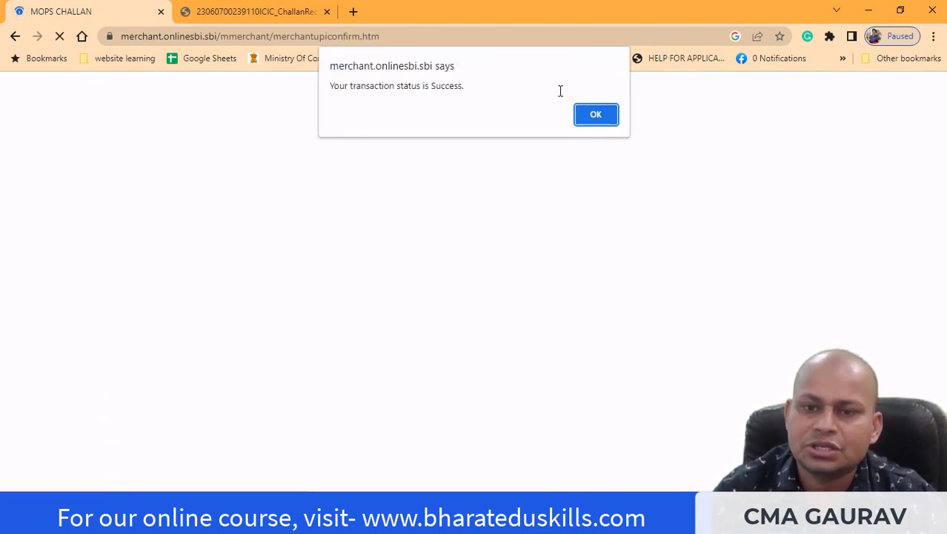
Step: Dismiss the success alert, review the payment summary, and download the challan receipt
{"action": "left_click", "coordinate": [595, 116]}
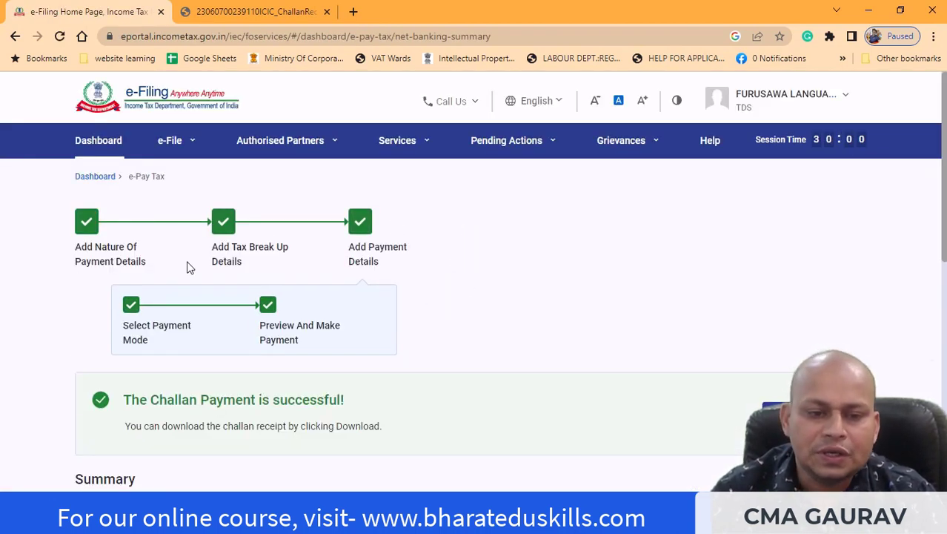
{"action": "scroll", "coordinate": [654, 424], "scroll_direction": "down", "scroll_amount": 4}
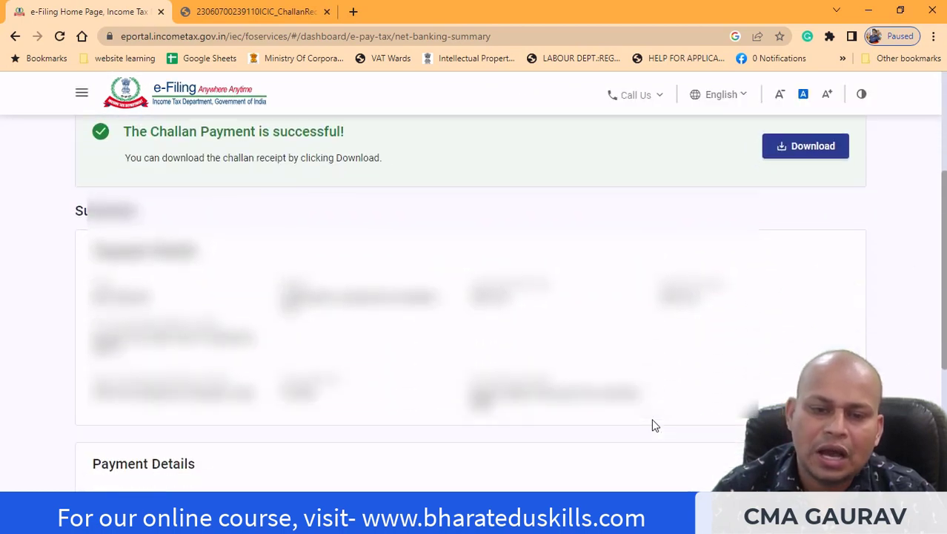
{"action": "scroll", "coordinate": [654, 424], "scroll_direction": "down", "scroll_amount": 2}
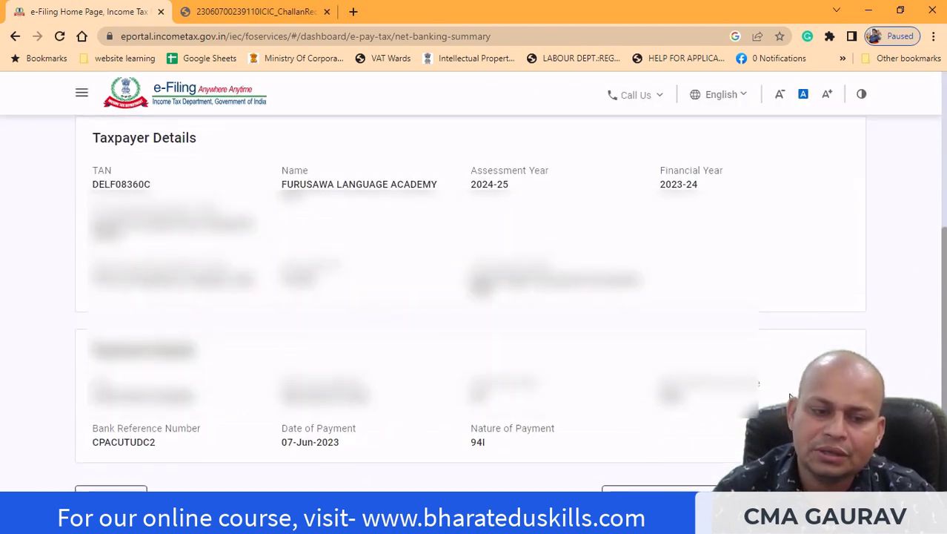
{"action": "scroll", "coordinate": [717, 208], "scroll_direction": "up", "scroll_amount": 2}
{"action": "scroll", "coordinate": [586, 324], "scroll_direction": "down", "scroll_amount": 1}
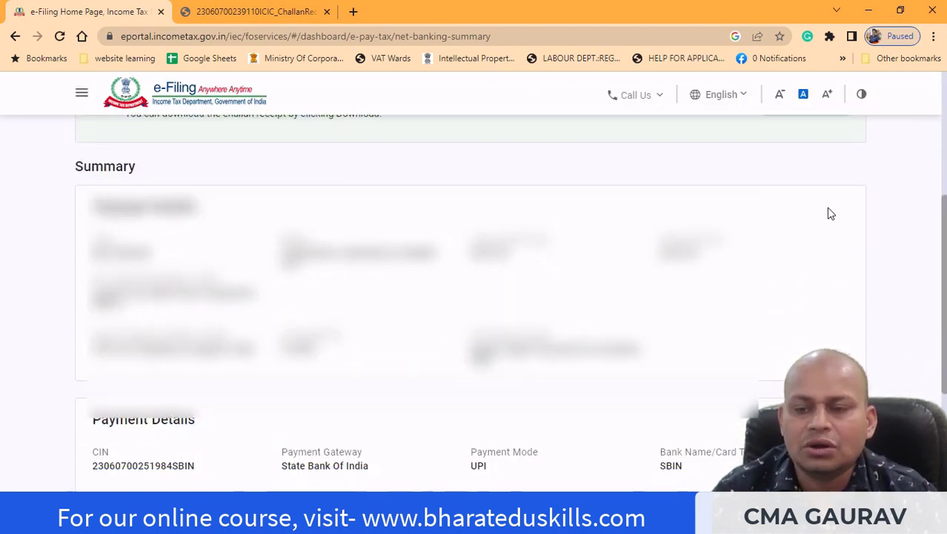
{"action": "scroll", "coordinate": [819, 219], "scroll_direction": "up", "scroll_amount": 2}
{"action": "left_click", "coordinate": [794, 242]}
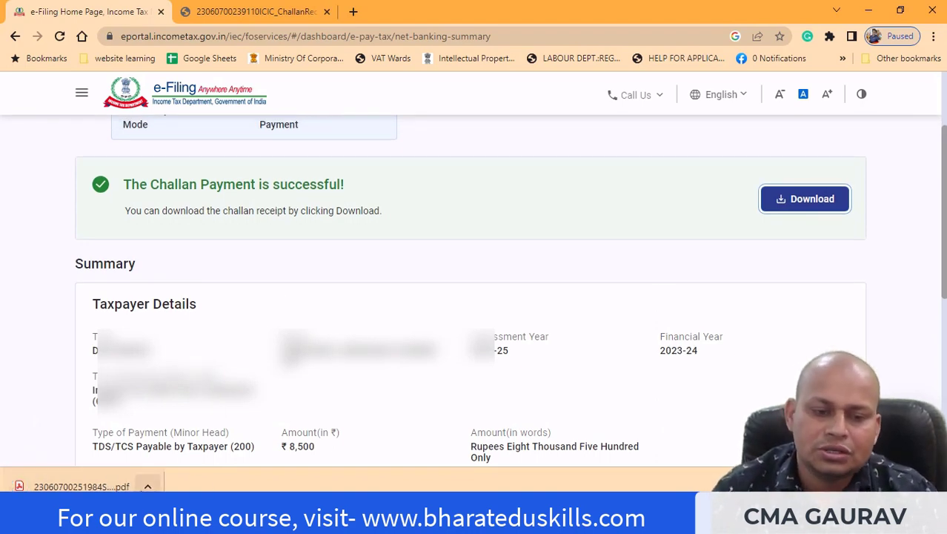
Step: View the downloaded ₹8,500 challan receipt PDF, then return to the e-Filing tab
{"action": "left_click", "coordinate": [82, 486]}
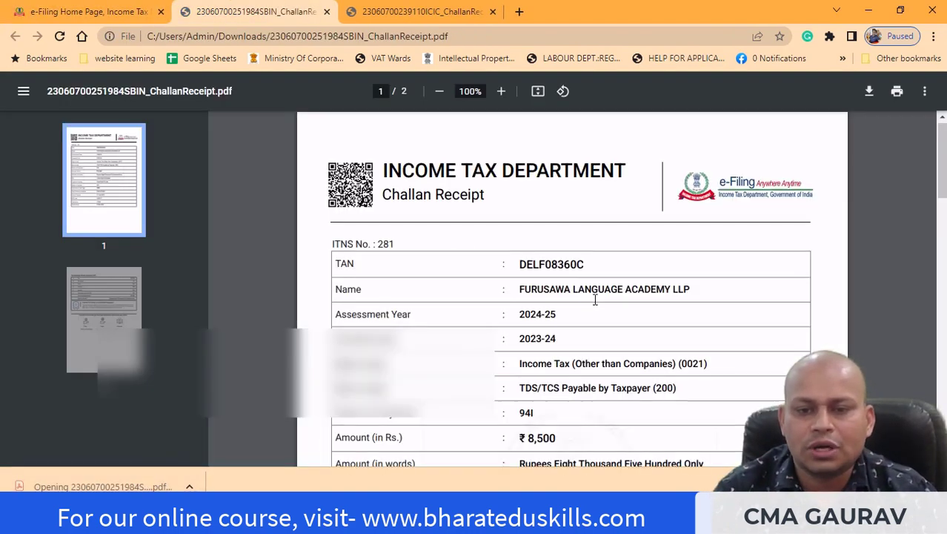
{"action": "scroll", "coordinate": [594, 297], "scroll_direction": "down", "scroll_amount": 5}
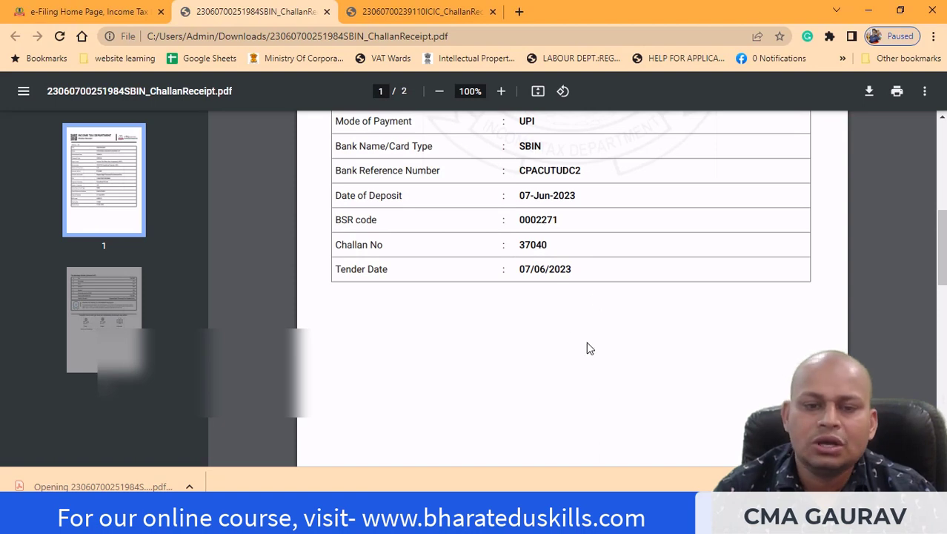
{"action": "left_click", "coordinate": [59, 18]}
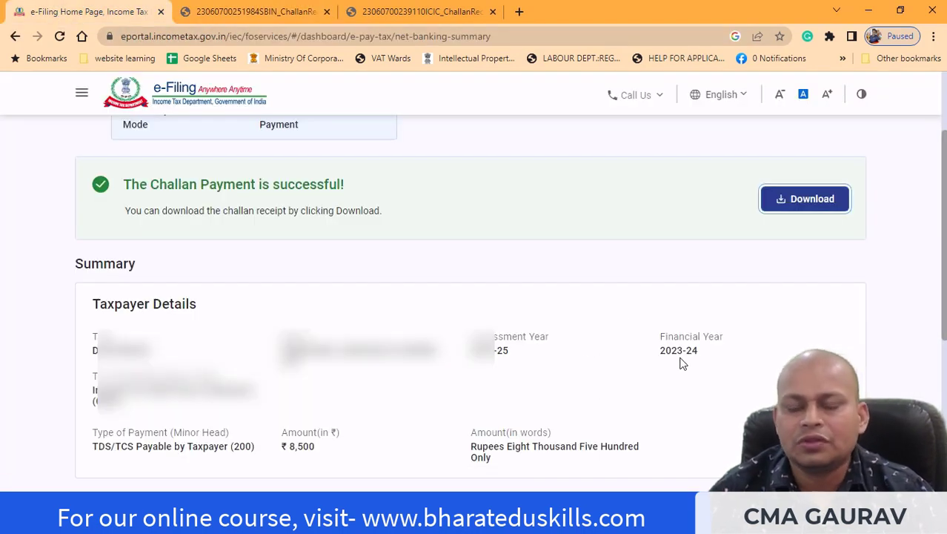